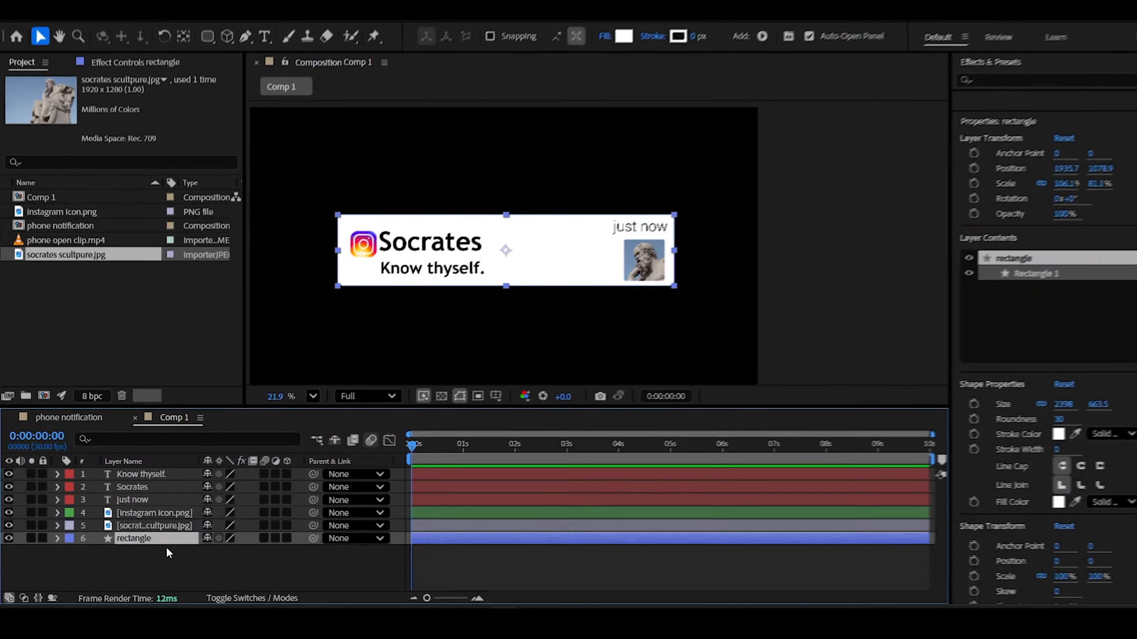
Step: Apply the 4-Color Gradient effect to the rectangle layer
key("ctrl+space")
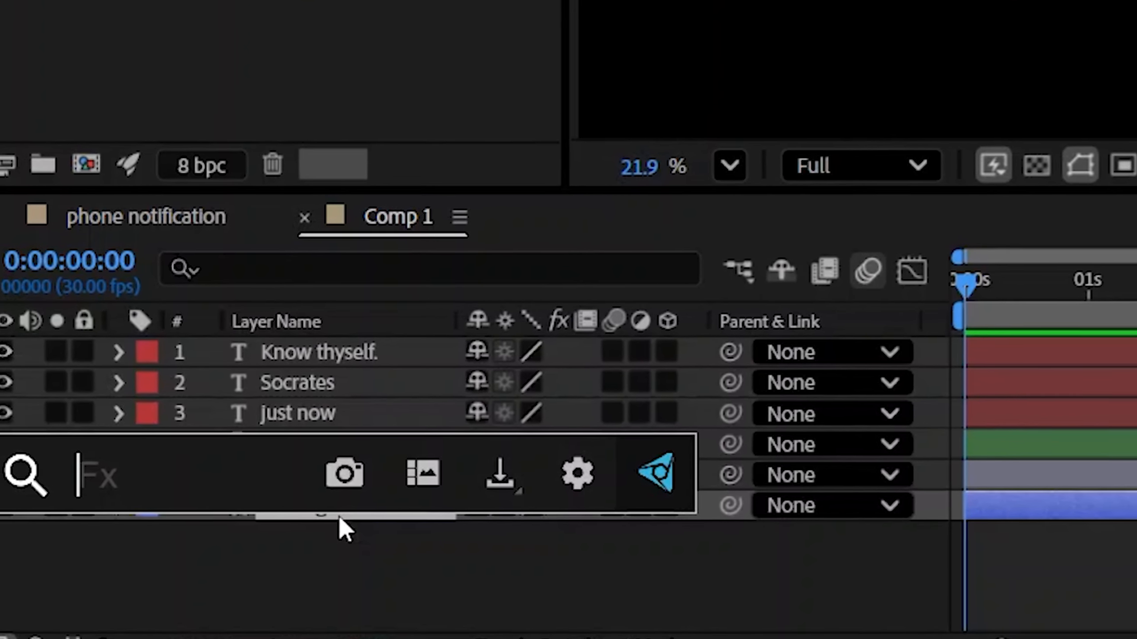
type("4 co")
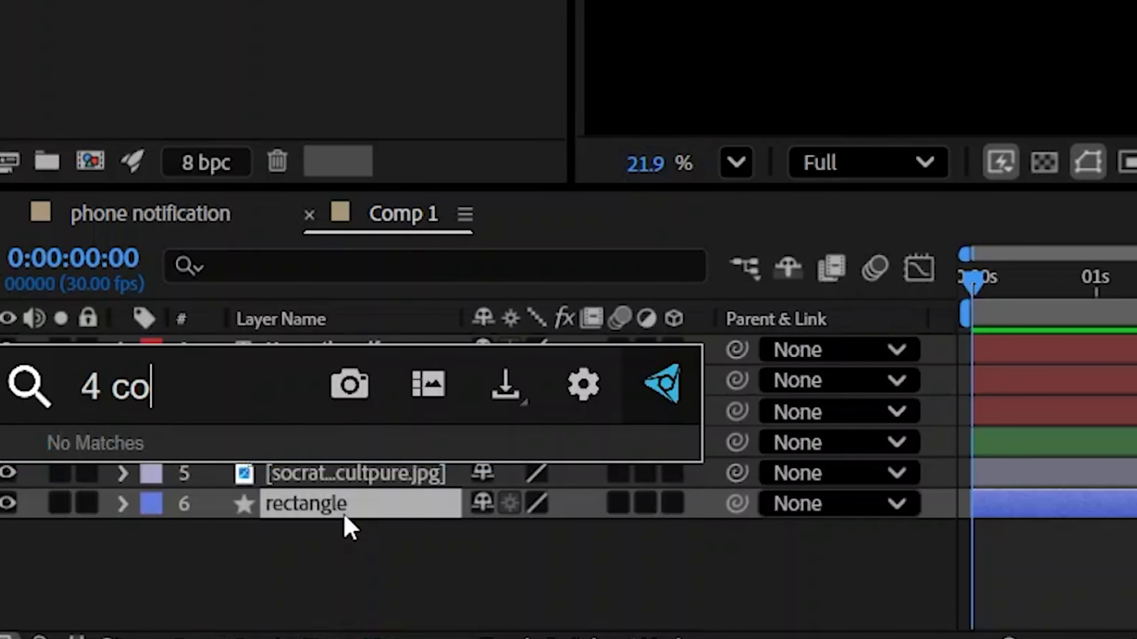
key("BackSpace")
key("BackSpace")
key("BackSpace")
key("Return")
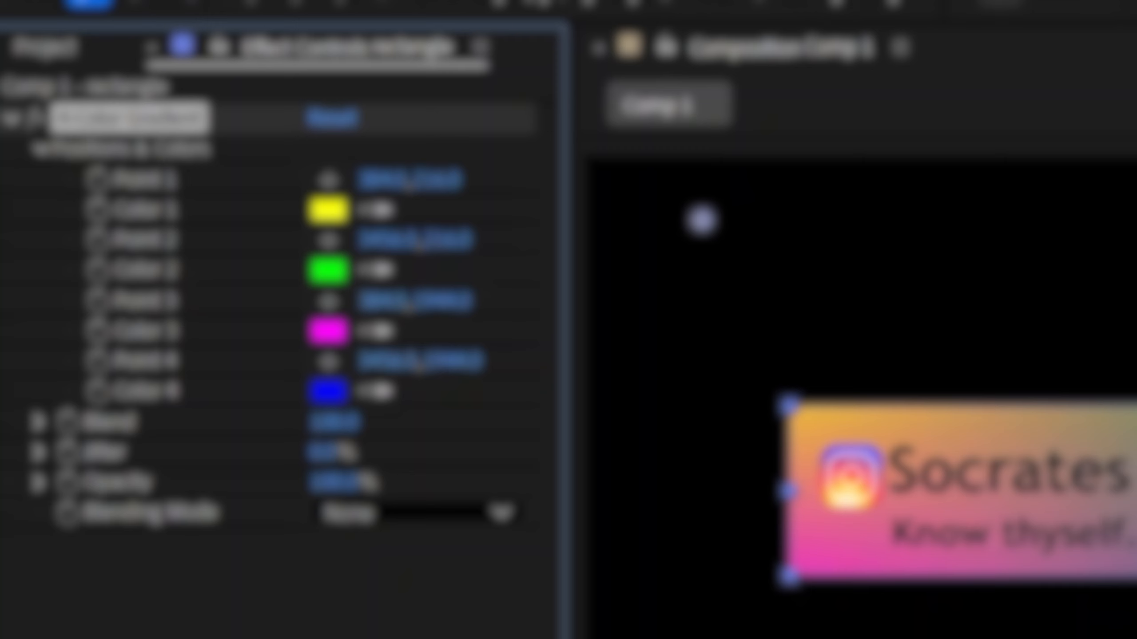
Step: Switch to the Notepad note with the gradient's hex codes and copy 000E65 for colors 1 and 3
left_click_drag(850, 404, 1039, 412)
scroll(1038, 413, "down", 1)
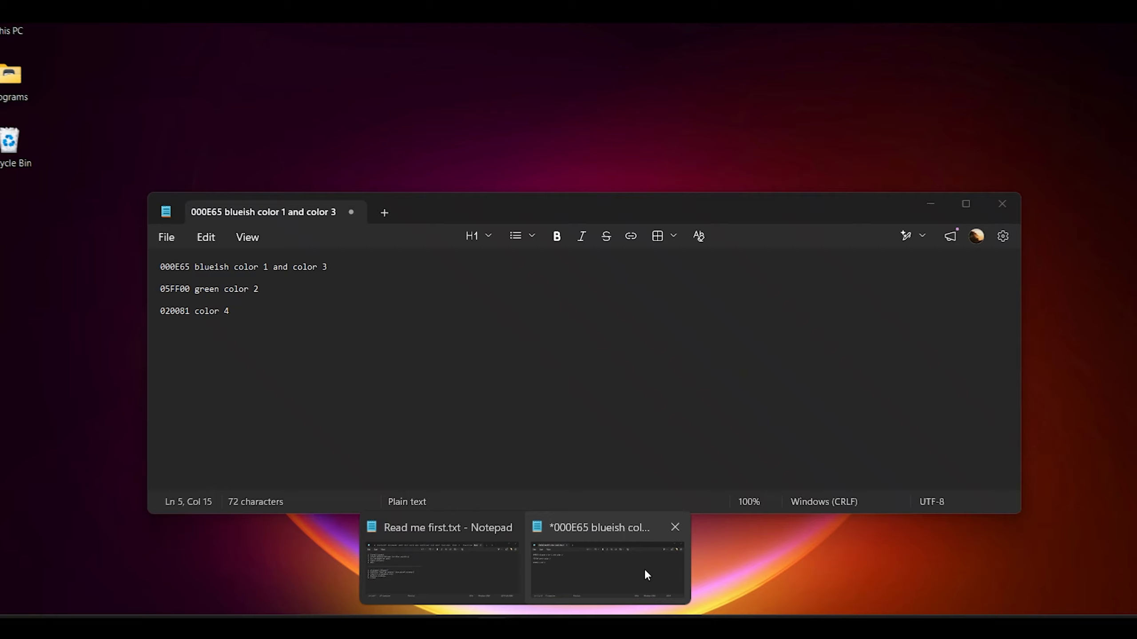
left_click(645, 571)
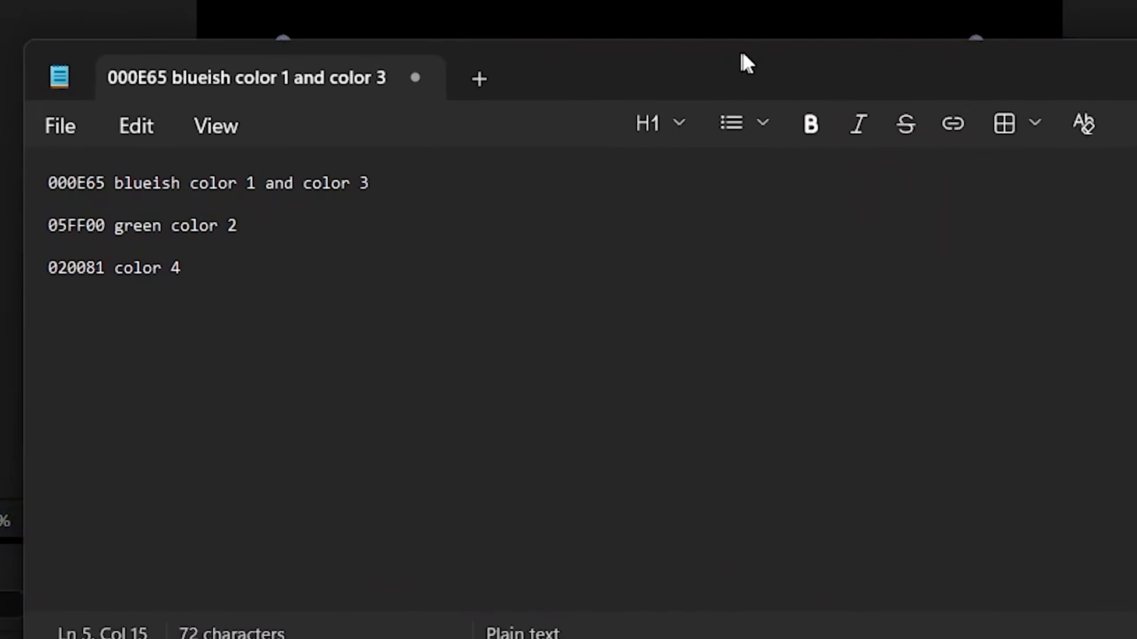
scroll(215, 263, "up", 4)
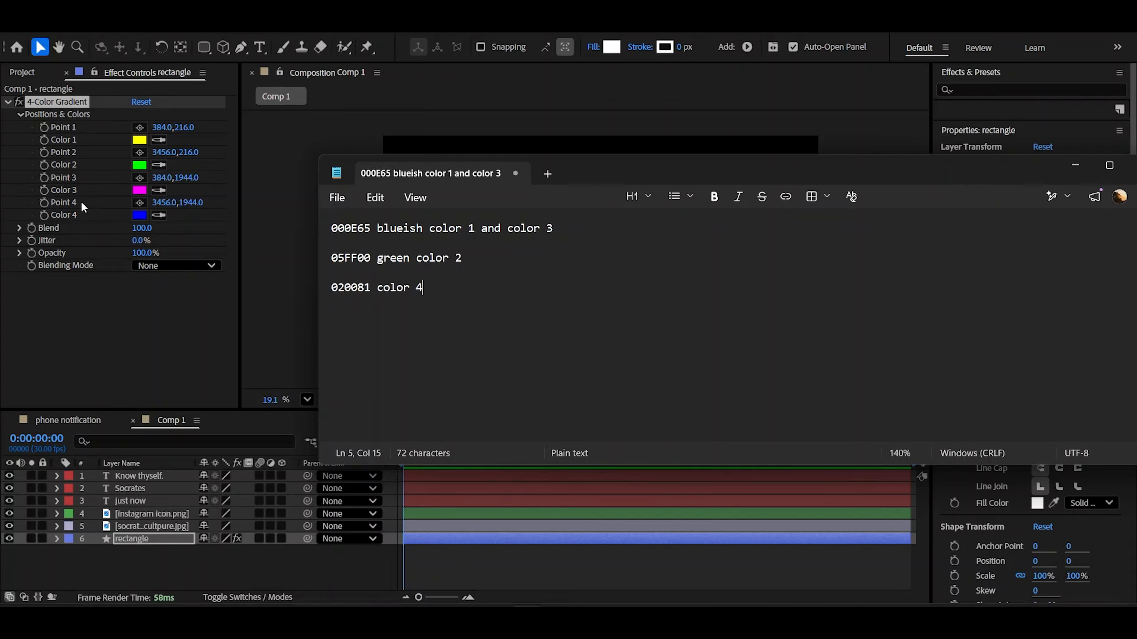
mouse_move(658, 170)
left_mouse_down()
mouse_move(681, 196)
mouse_move(706, 296)
mouse_move(659, 191)
left_mouse_up()
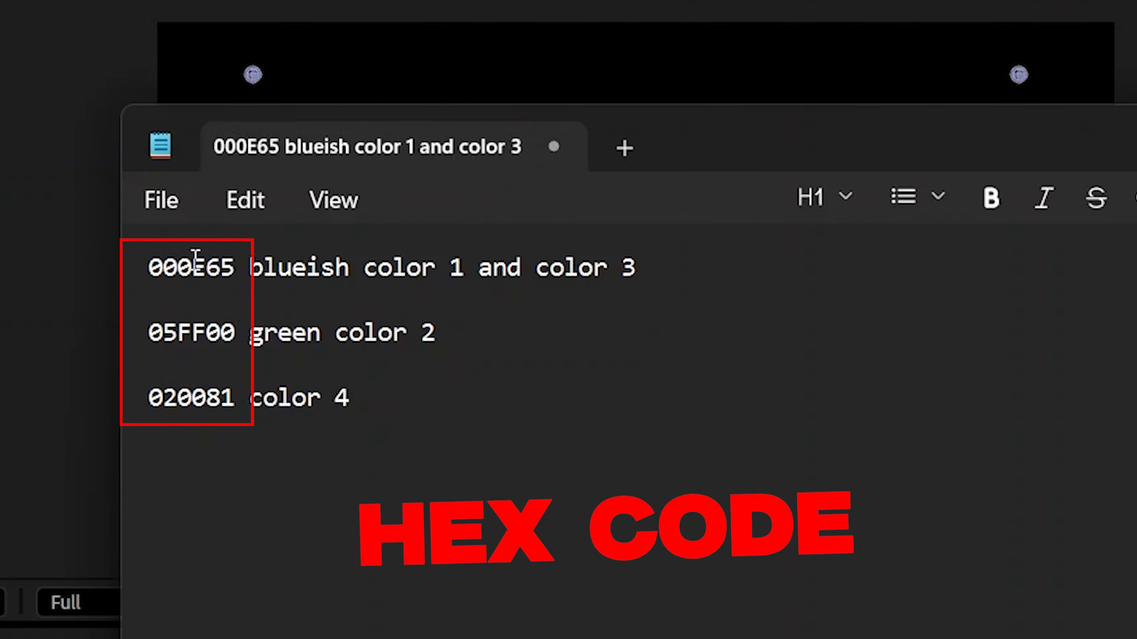
left_click_drag(236, 274, 114, 285)
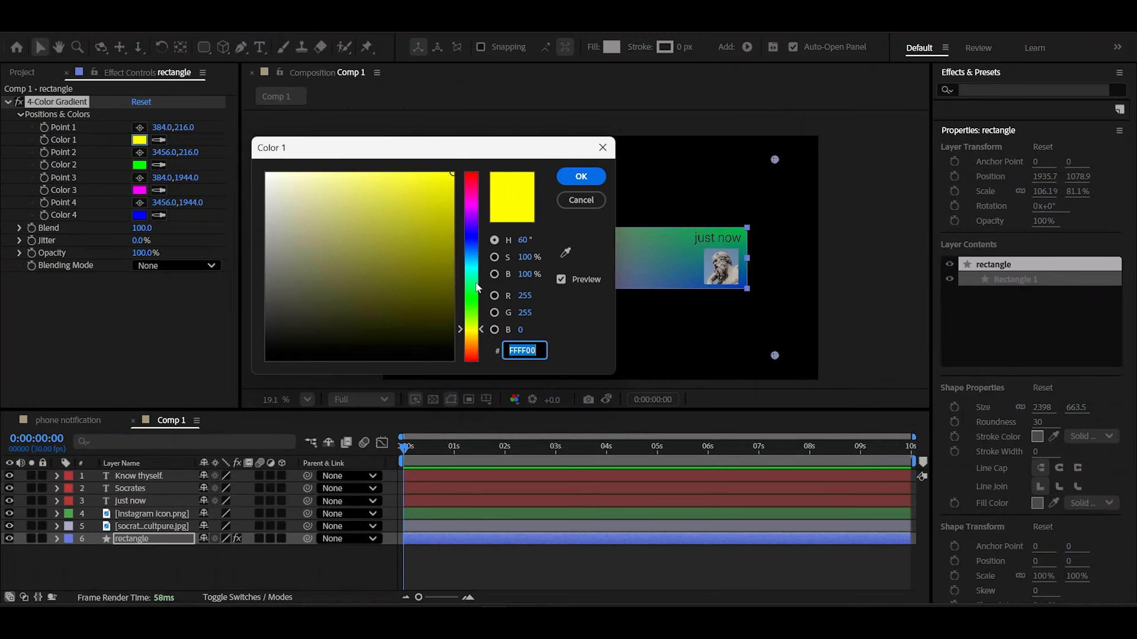
Step: Set Color 1 and Color 3 of the 4-Color Gradient to 000E65
type("000E65")
key("Return")
left_click(139, 190)
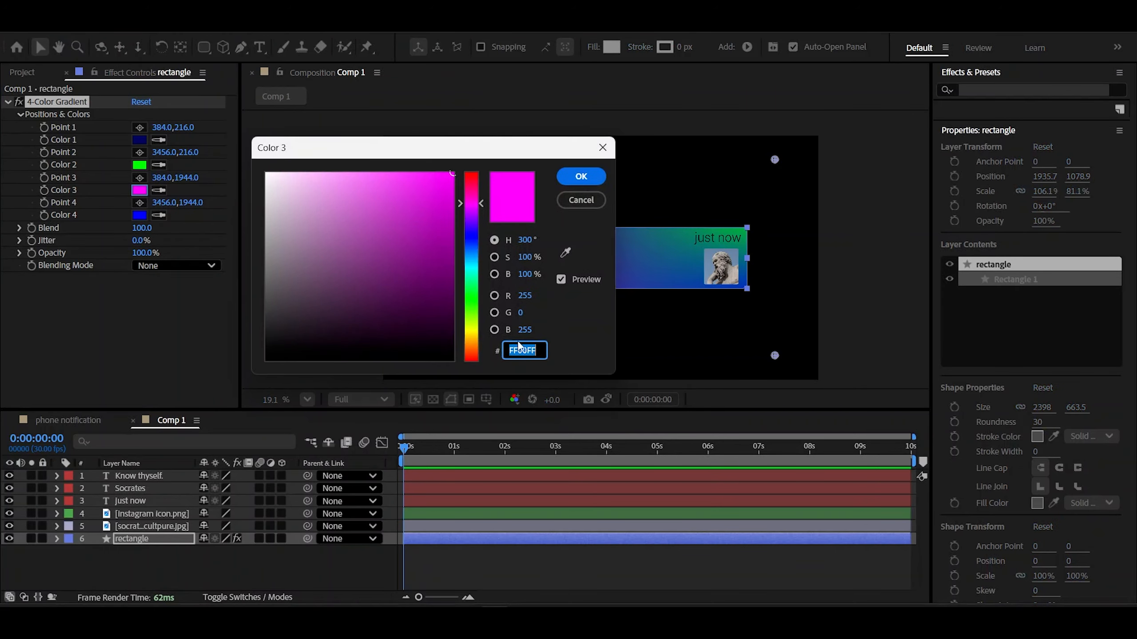
type("000E65")
key("Return")
Step: Set Color 4 of the gradient to 020081, using the hex code from the note
double_click(399, 306)
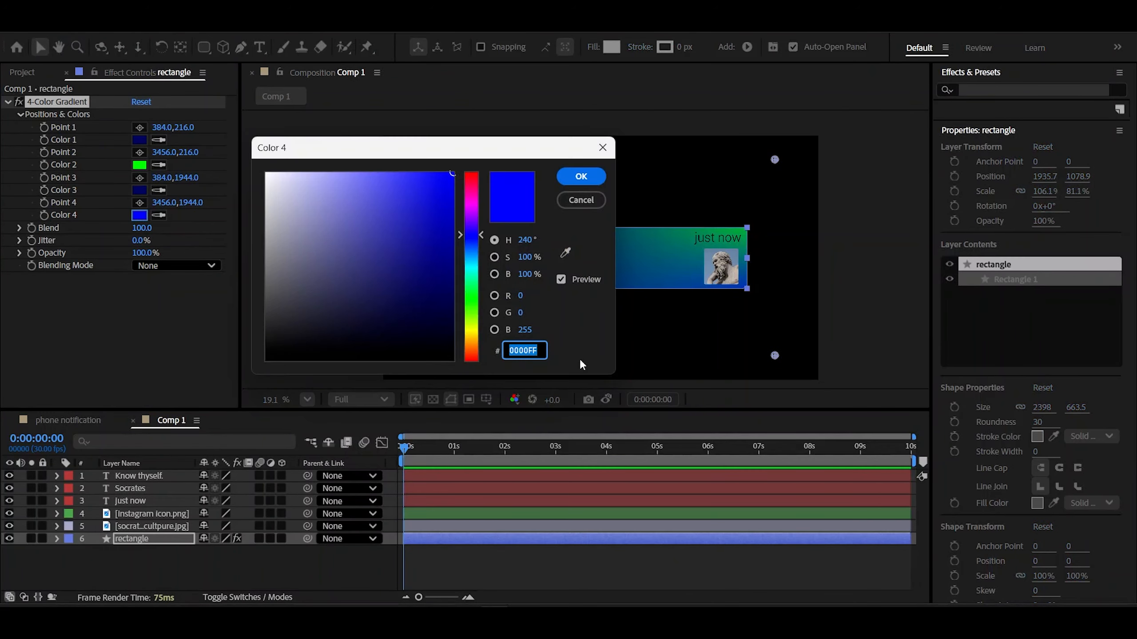
key("ctrl+v")
key("Return")
Step: Change the fill color of the Socrates, Know thyself. and just now text to white (FFFFFF)
left_click(130, 488)
left_click(981, 345)
type("ffffff")
key("Return")
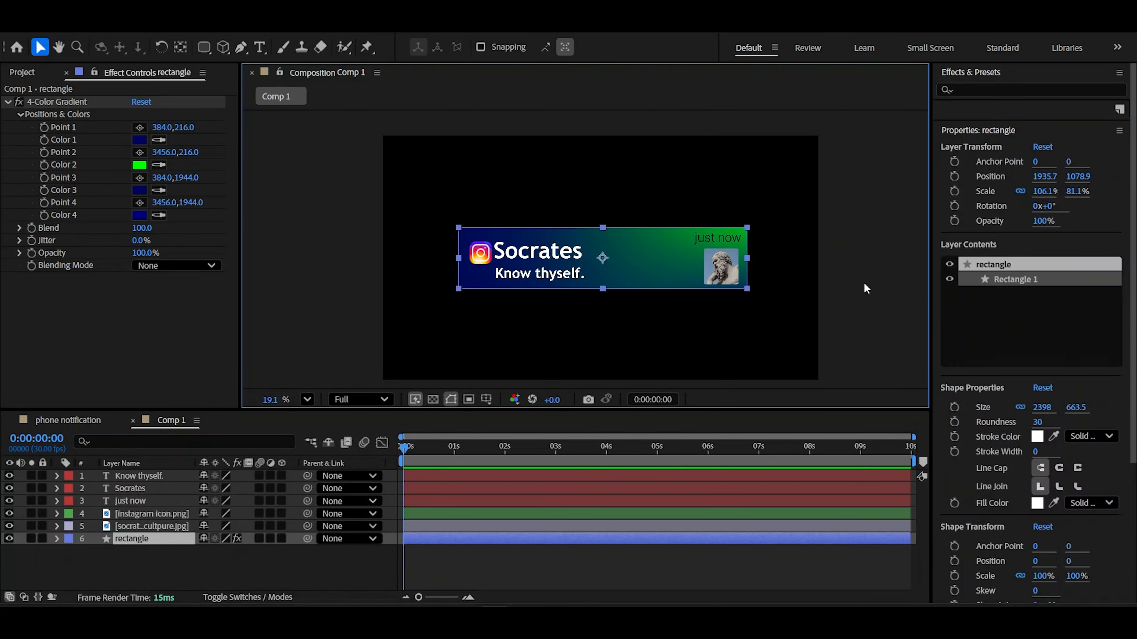
left_click(1037, 437)
key("Return")
left_click(594, 314)
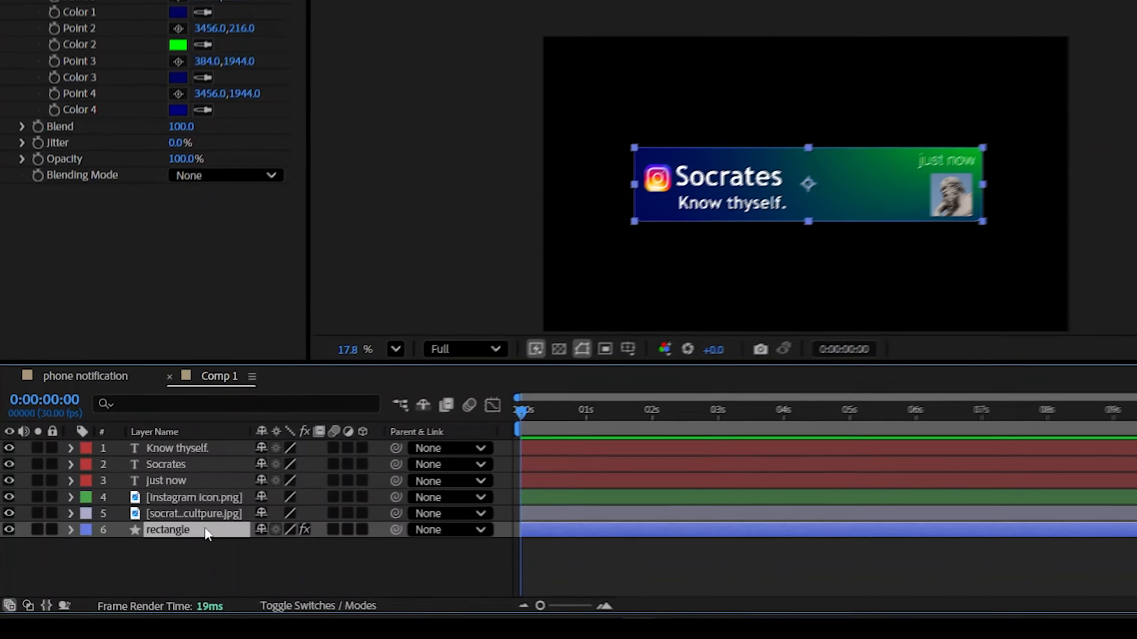
Step: Apply CC Light Sweep to the rectangle layer and place it above the 4-Color Gradient effect
key("ctrl+space")
type("cc lig")
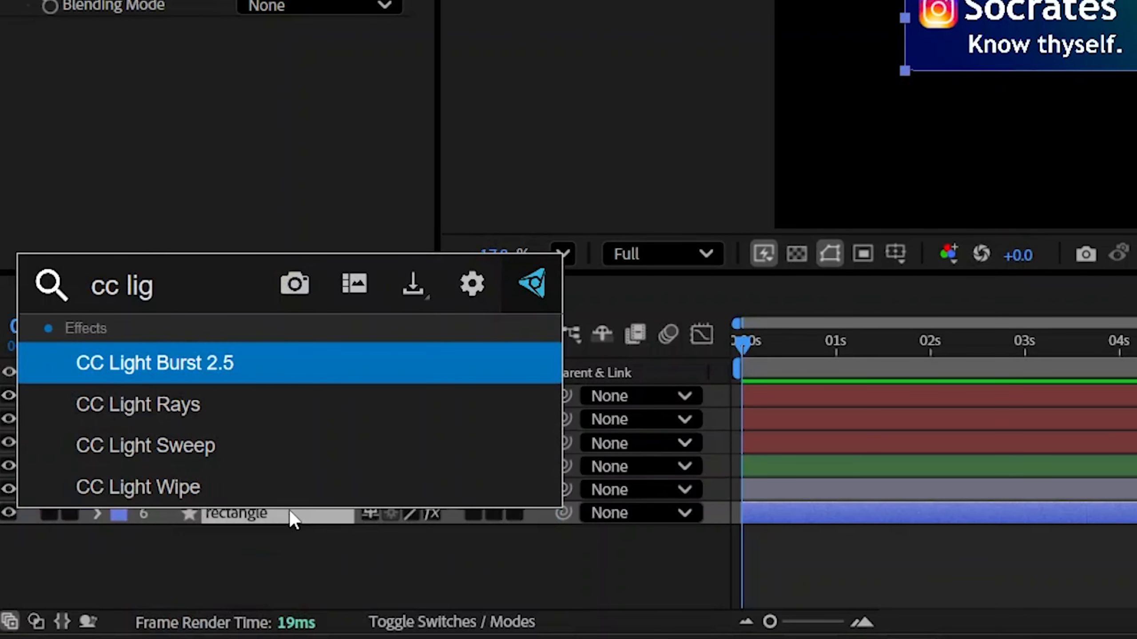
key("Down")
key("Down")
key("Return")
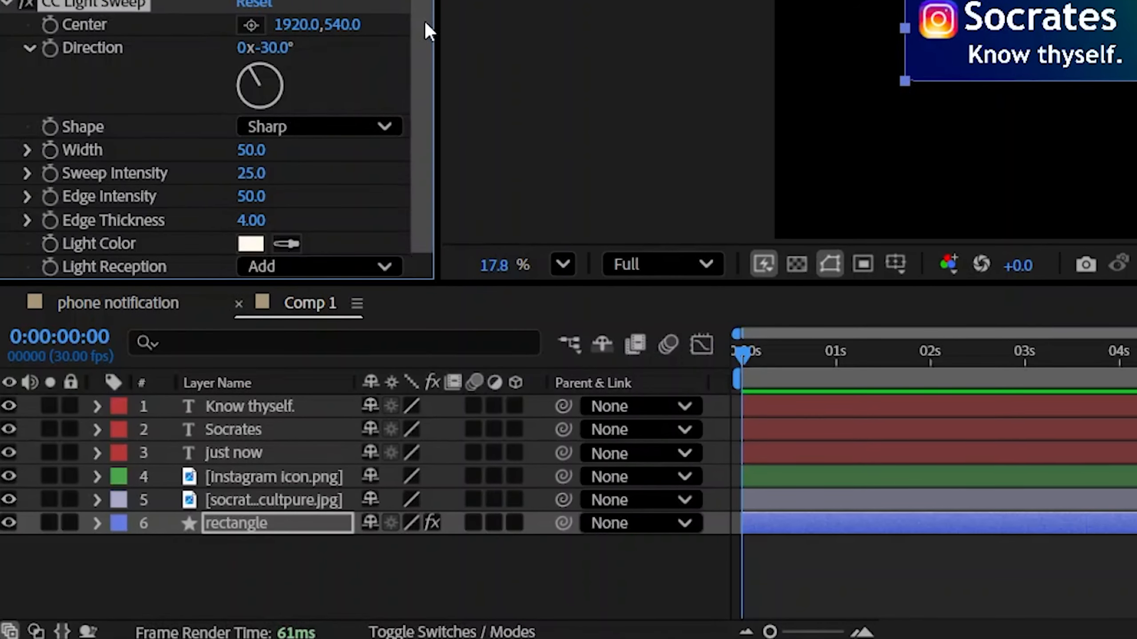
left_click_drag(425, 22, 421, 6)
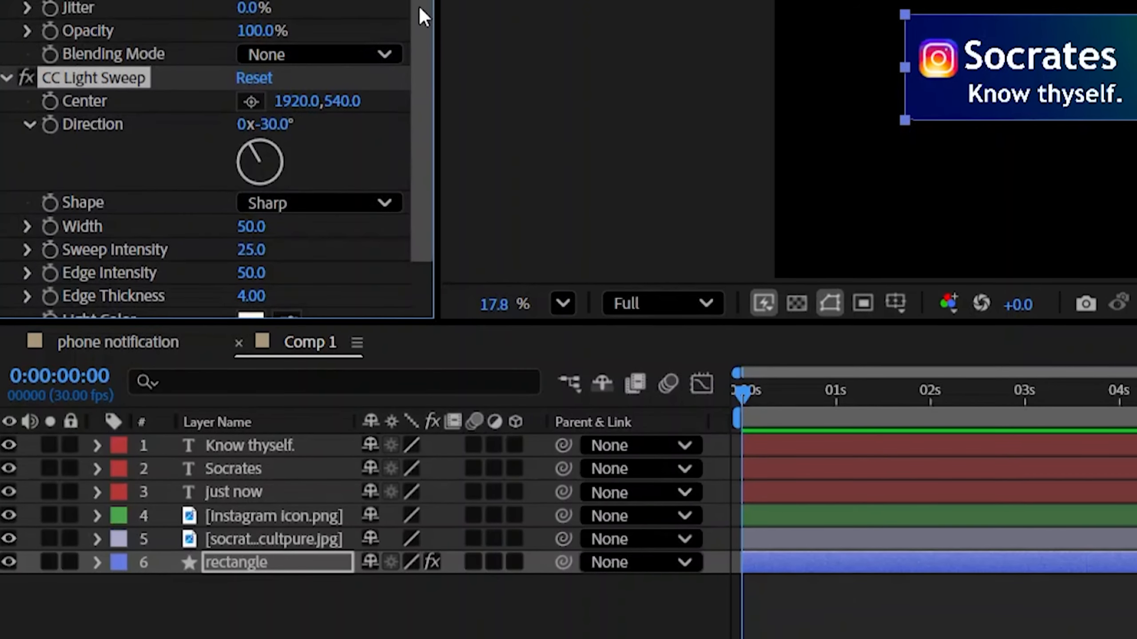
left_click_drag(111, 39, 131, 63)
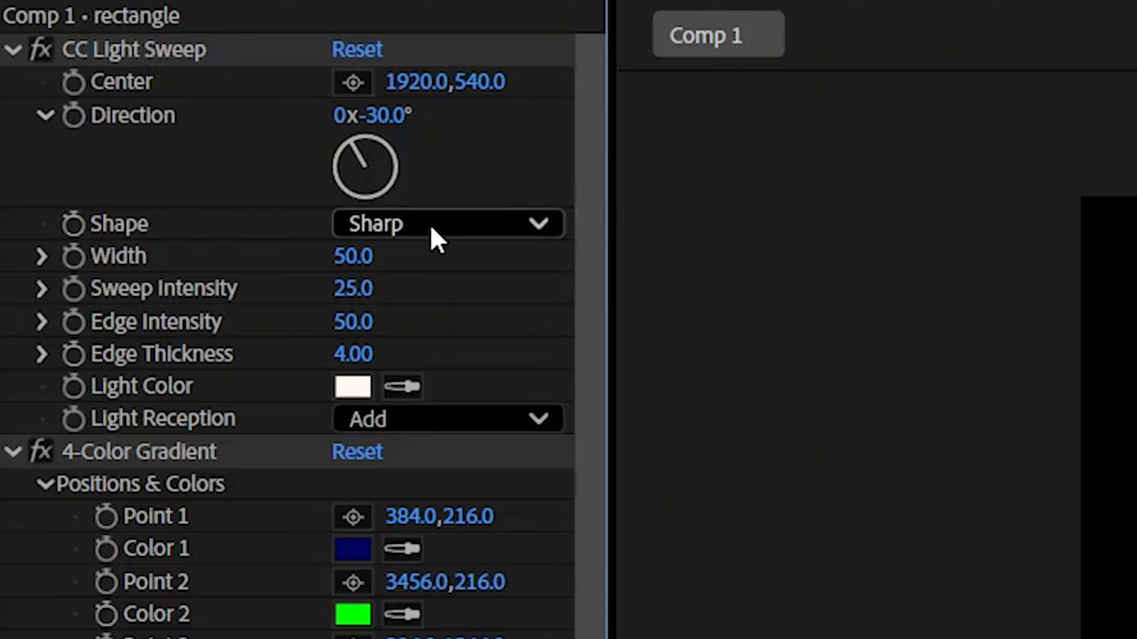
Step: Set the CC Light Sweep shape to Smooth and its width to 88
left_click(309, 179)
left_click(315, 235)
left_click(353, 256)
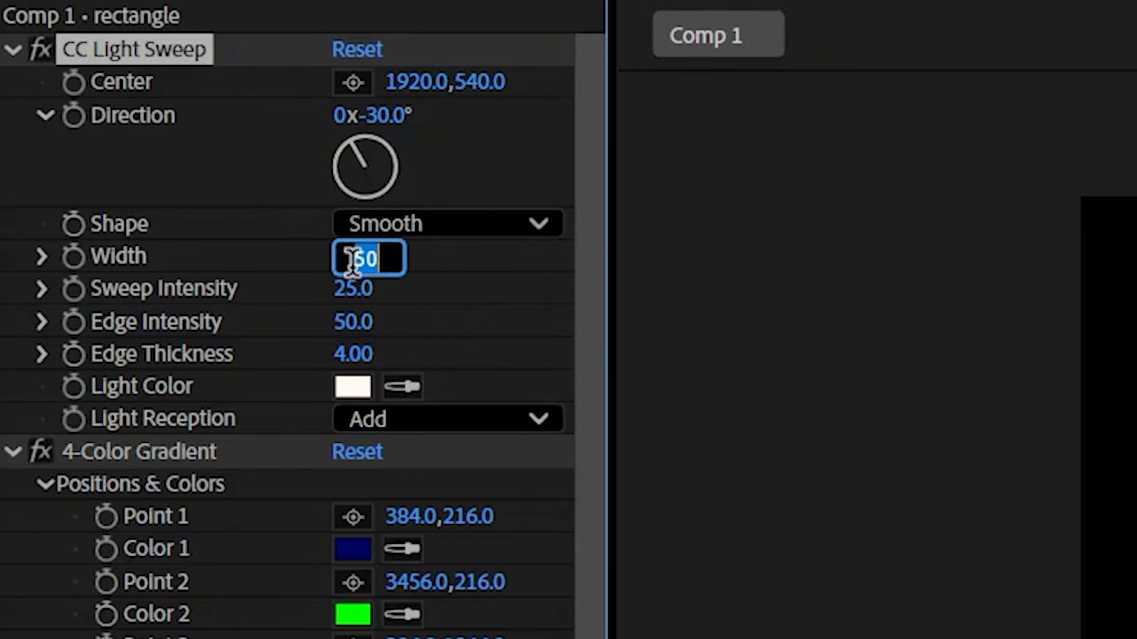
type("88")
key("Return")
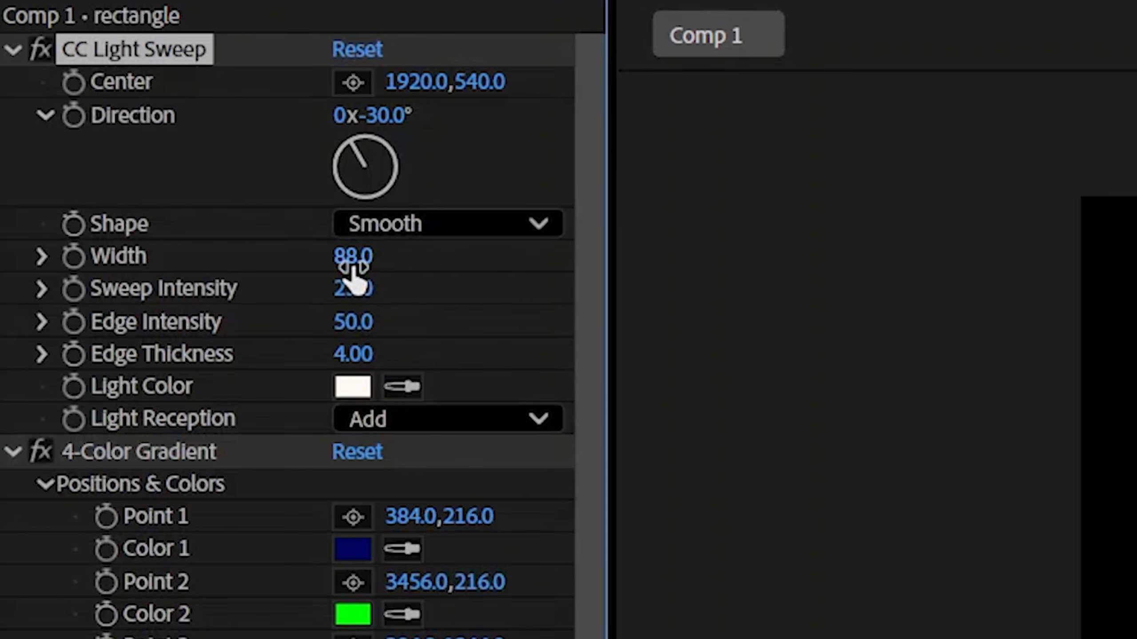
Step: Set the light sweep's edge intensity to 25 and edge thickness to 4
left_click(363, 325)
type("25")
key("Return")
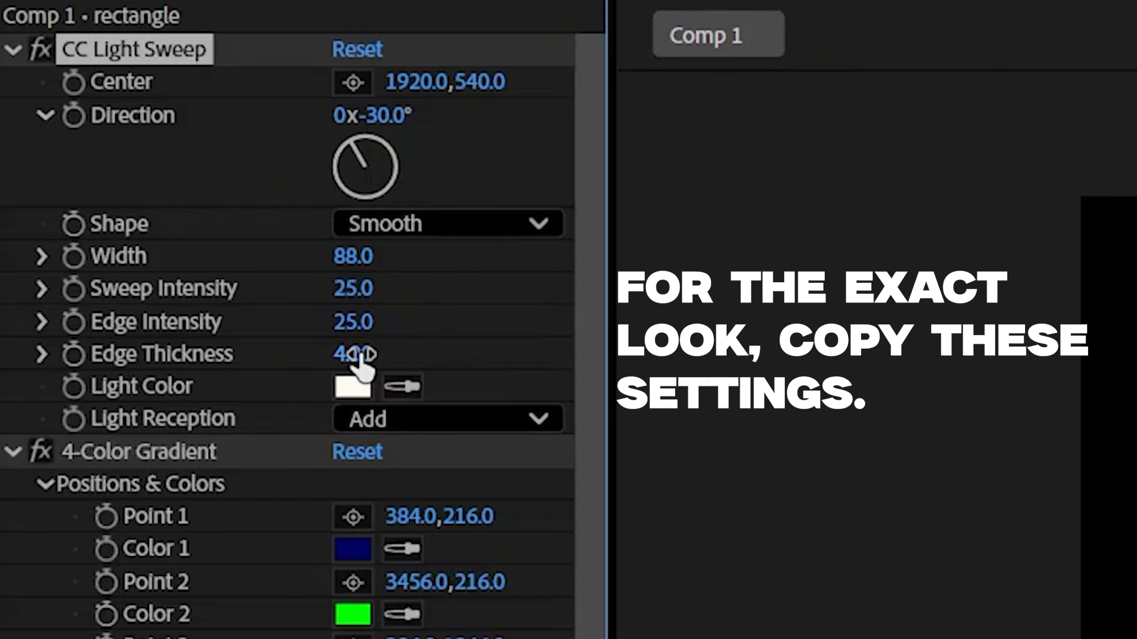
left_click(362, 356)
type("4")
key("Return")
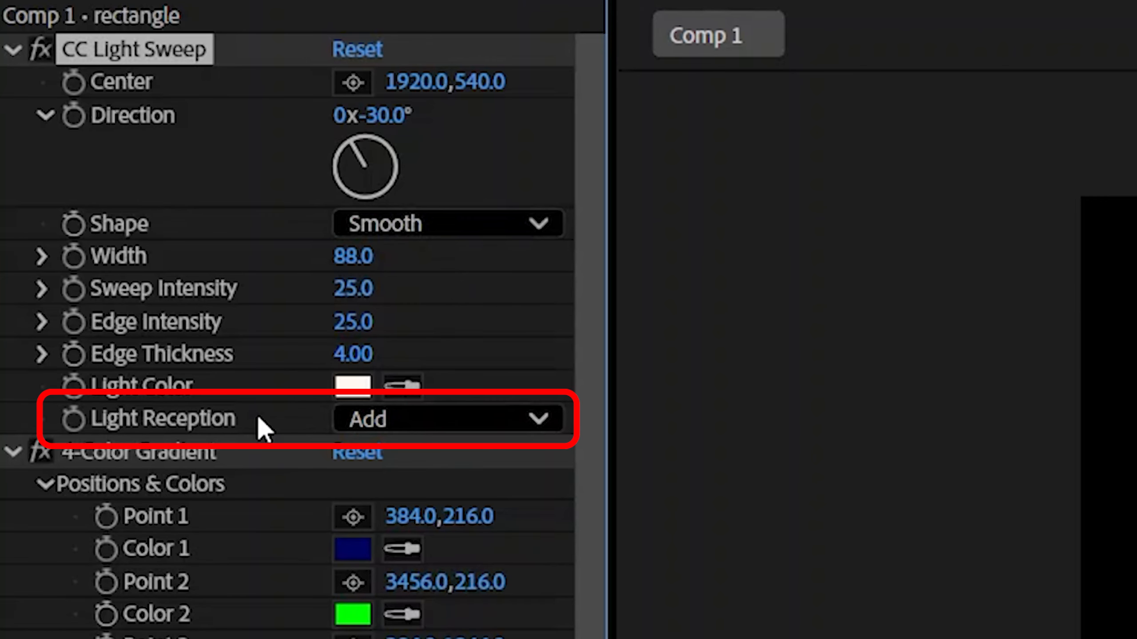
Step: Set the light sweep's Light Reception to Cutout and adjust its direction to 1x+268°
left_click(400, 419)
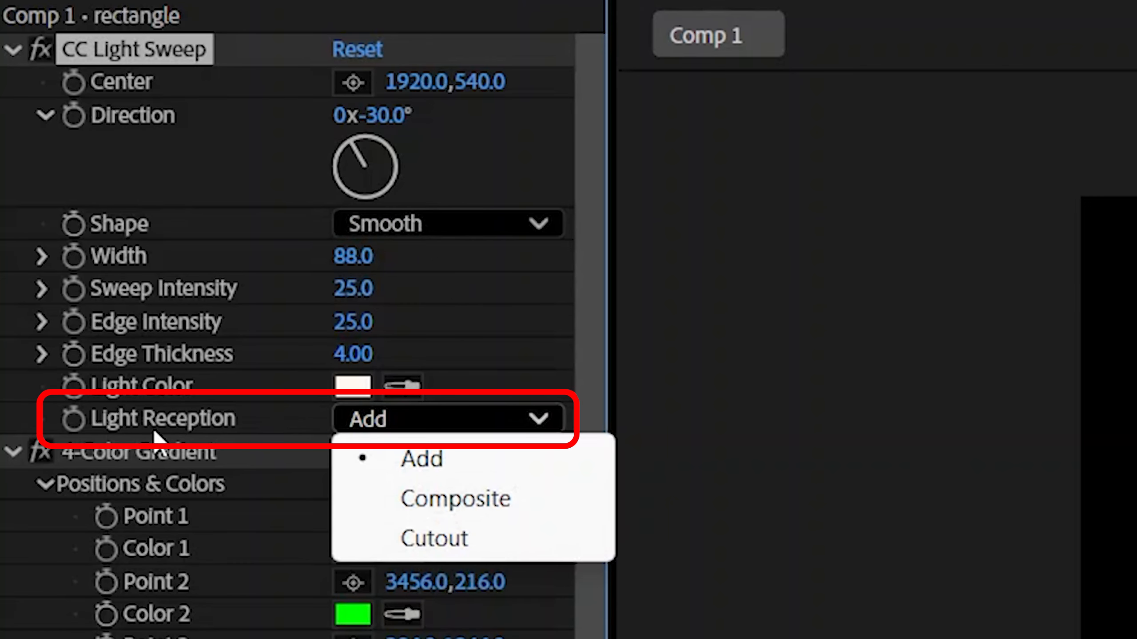
left_click(379, 538)
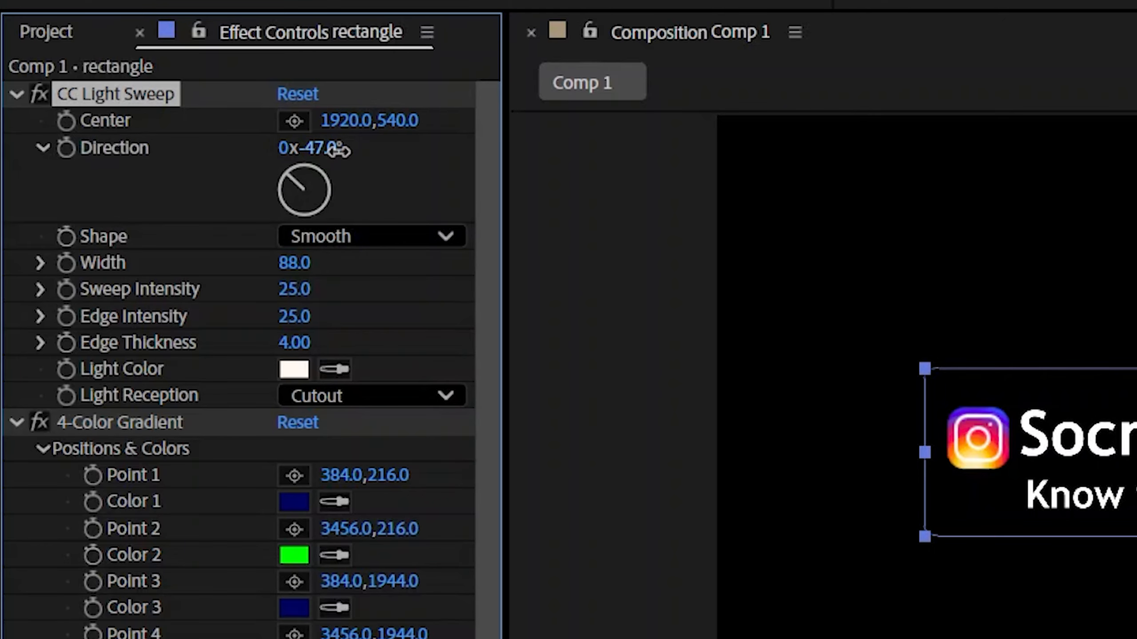
left_click_drag(309, 151, 274, 156)
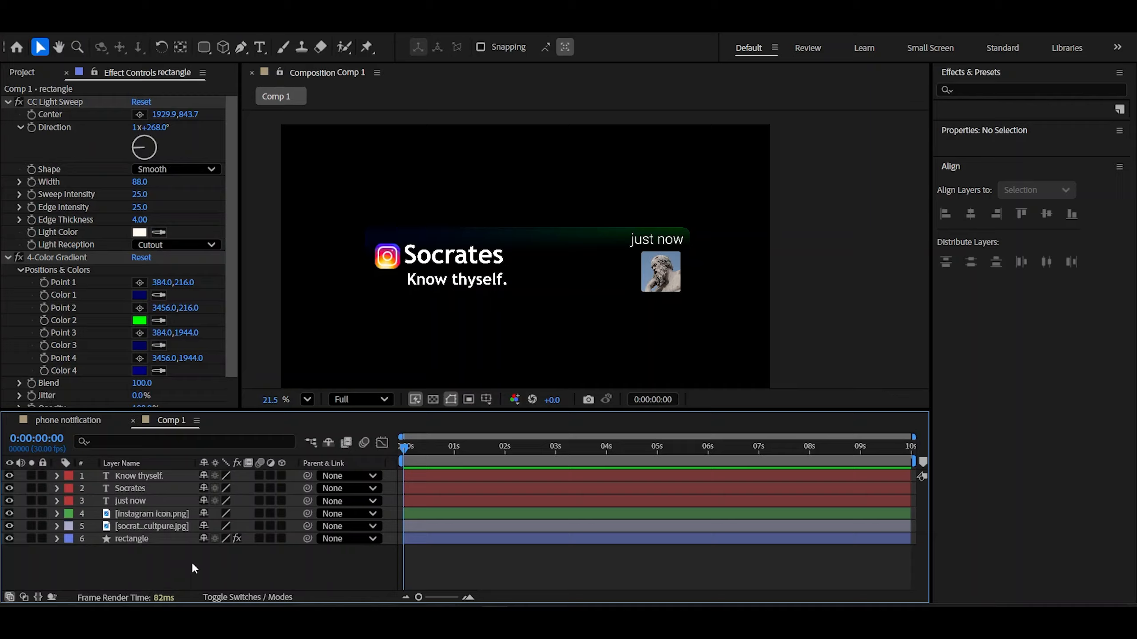
Step: Pre-compose all six Comp 1 layers into a composition named "pre comp notification", moving all attributes into it
left_click_drag(192, 569, 124, 478)
right_click(148, 492)
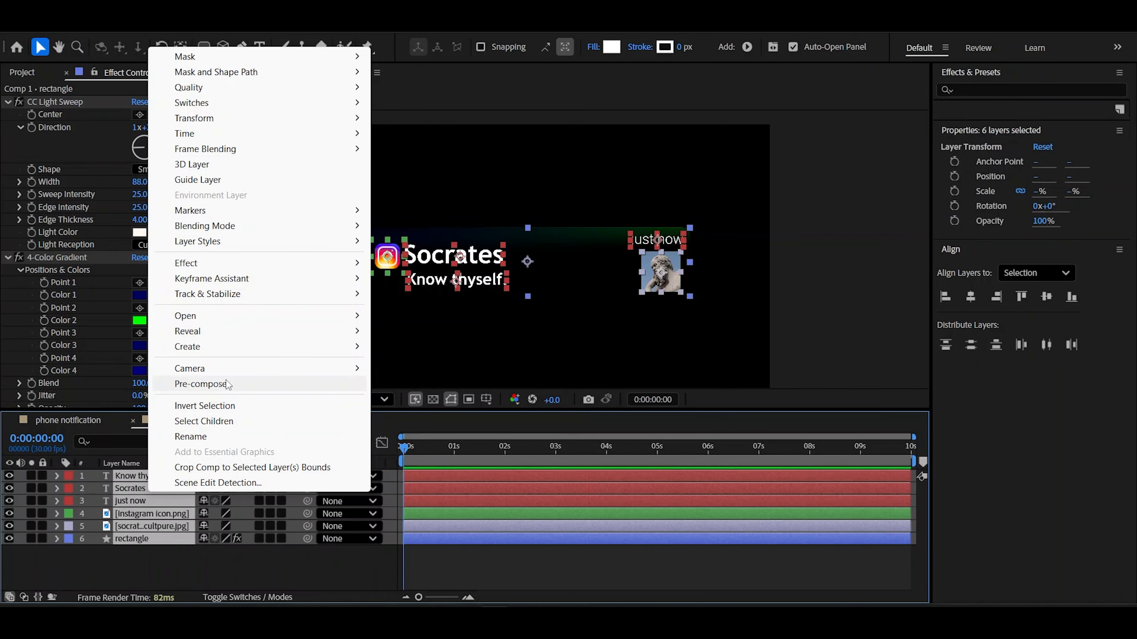
left_click(200, 384)
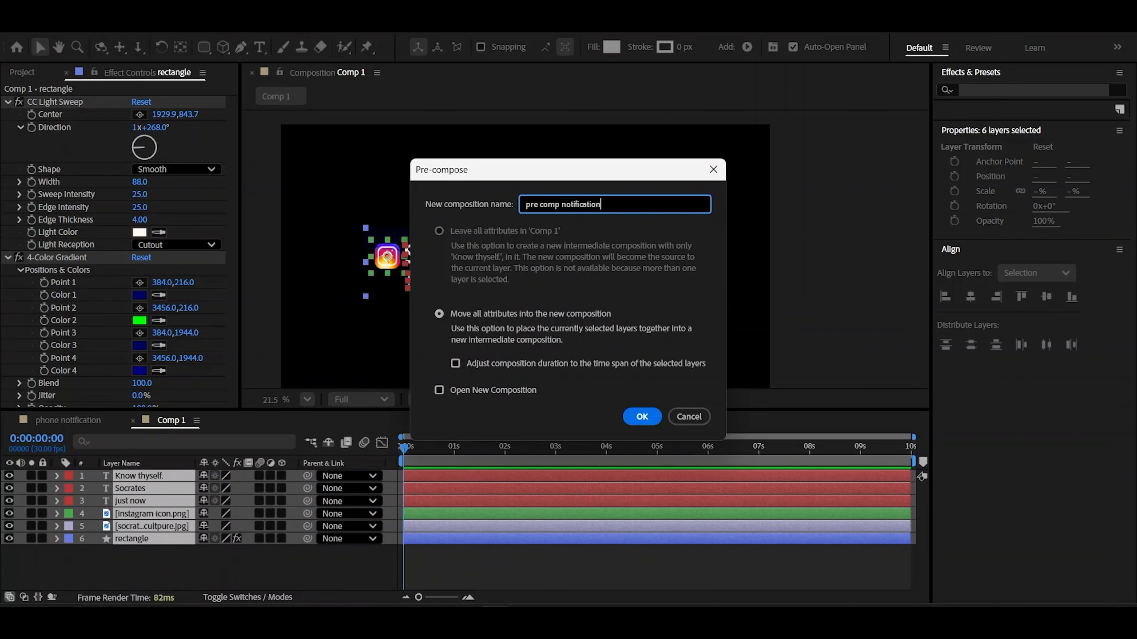
key("Return")
Step: Add the pre comp notification composition to the phone notification timeline above the phone open clip layer
left_click(9, 74)
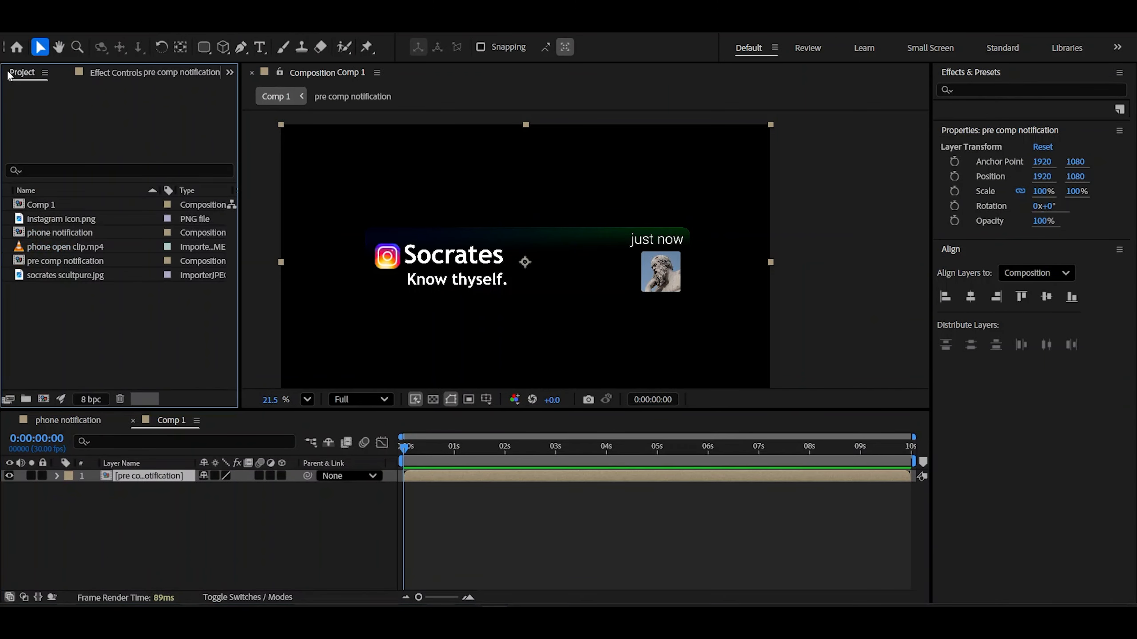
left_click(85, 421)
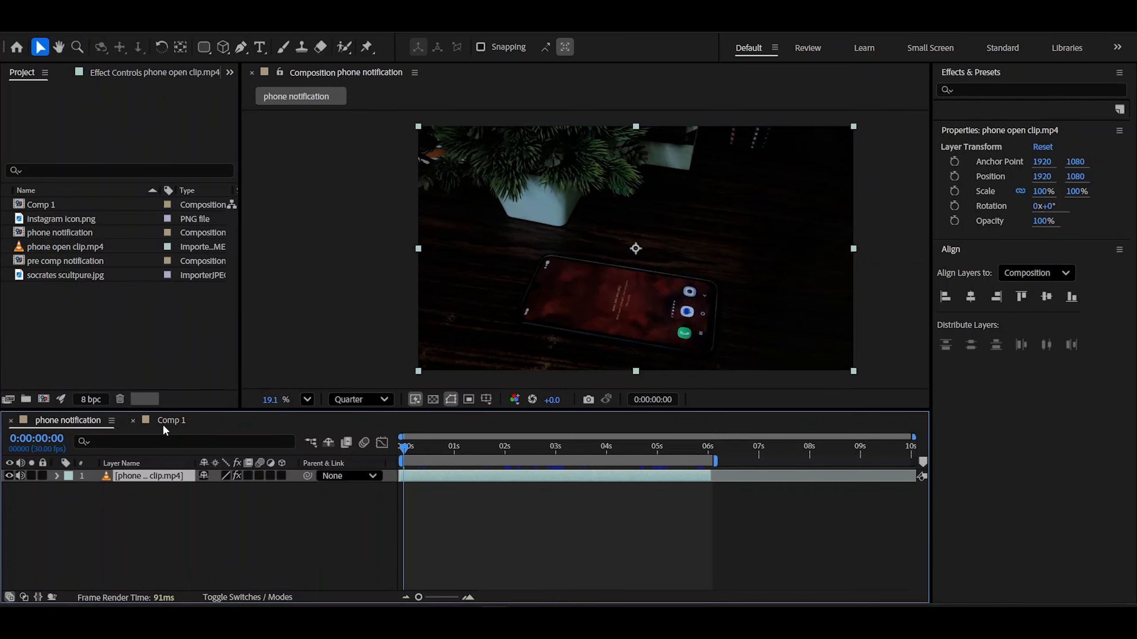
left_click(164, 426)
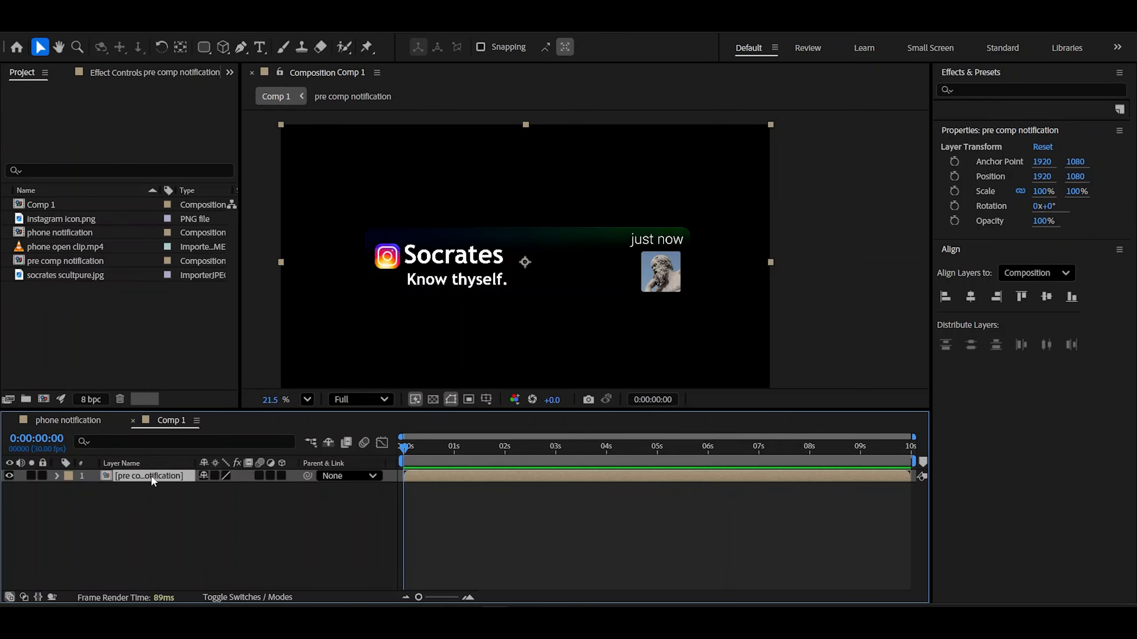
left_click(74, 420)
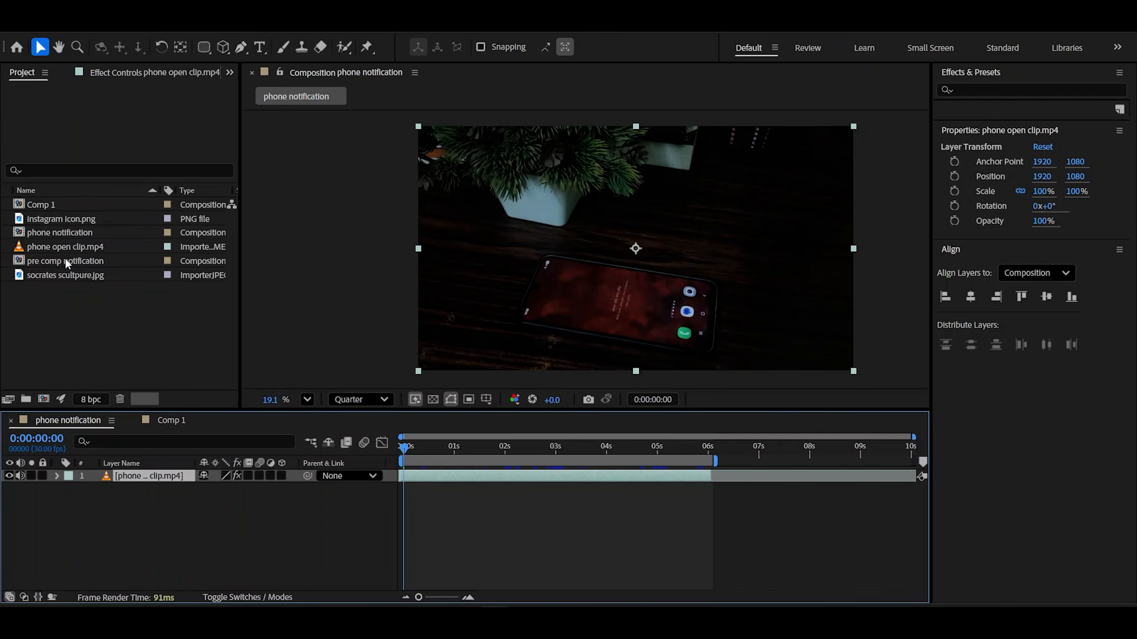
left_click_drag(65, 258, 192, 482)
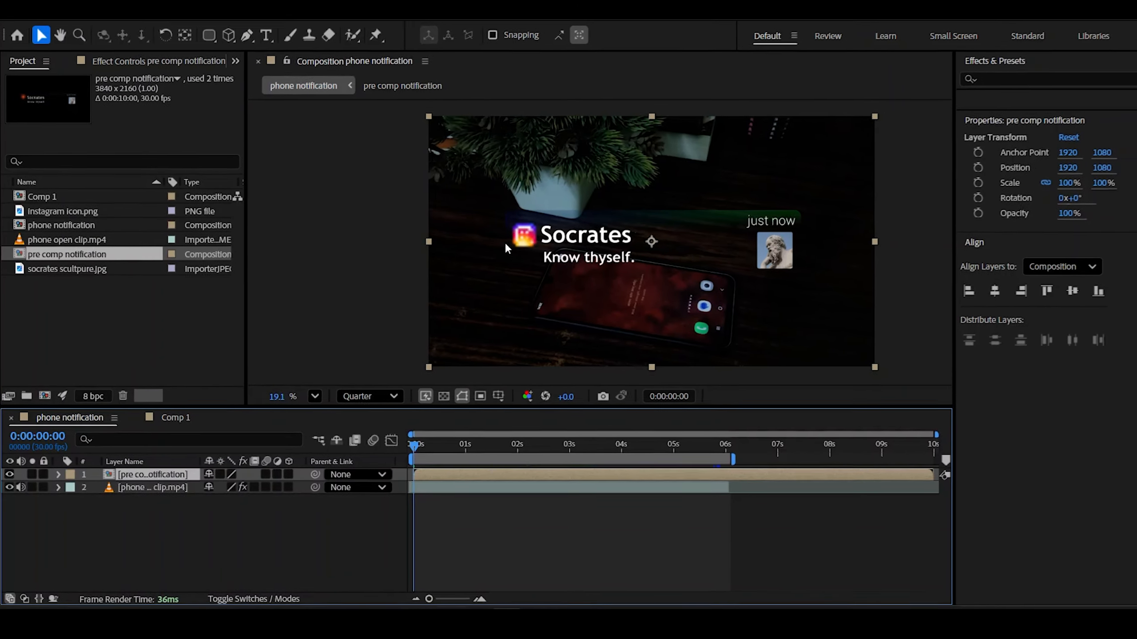
Step: Make the pre comp notification layer a 3D layer
scroll(570, 256, "up", 3)
scroll(586, 266, "down", 2)
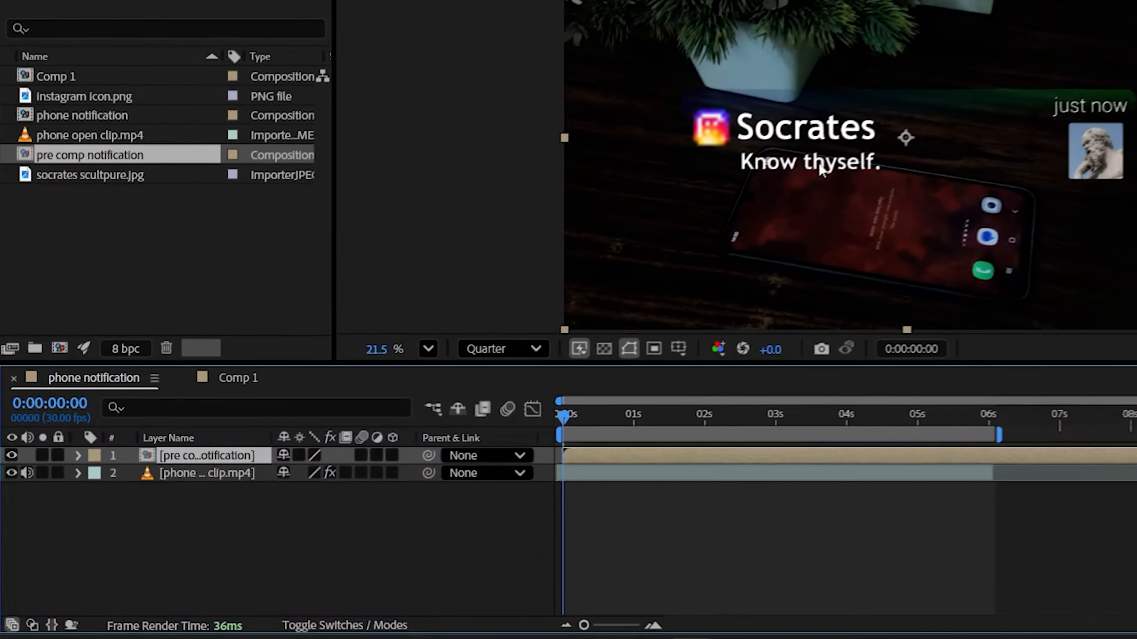
scroll(821, 171, "down", 1)
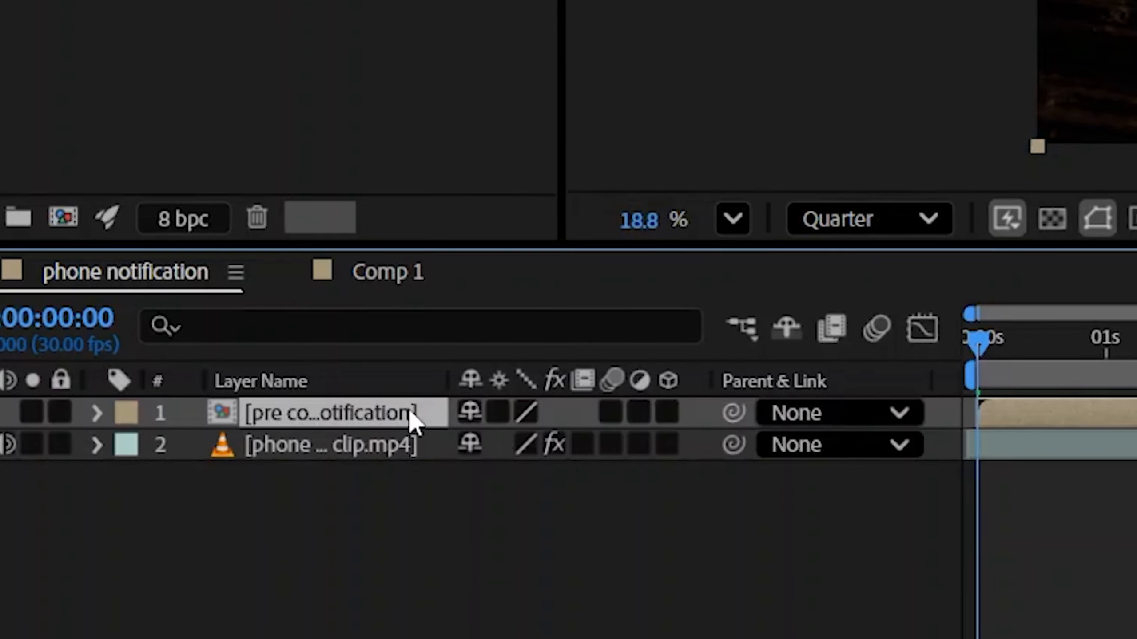
left_click(451, 566)
left_click(638, 412)
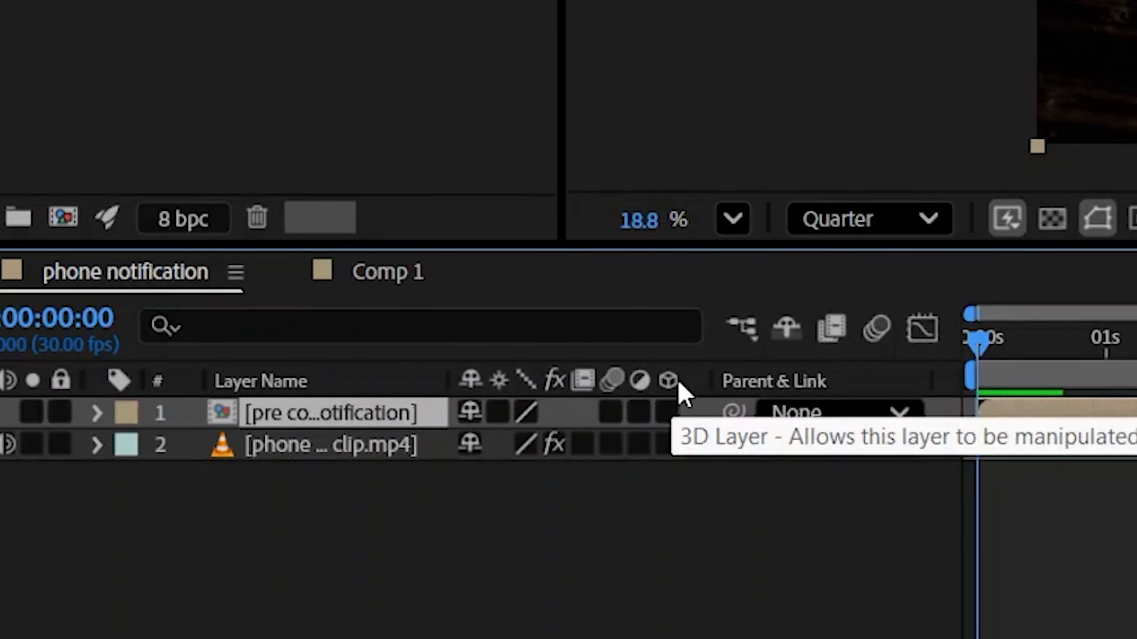
left_click(676, 410)
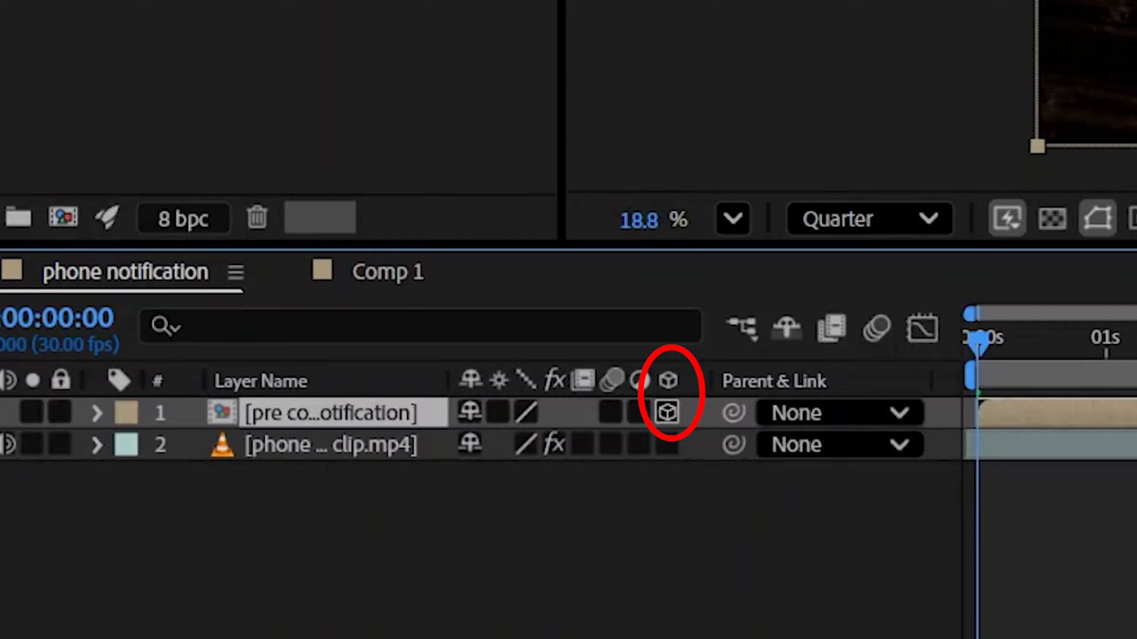
Step: Trim the pre comp notification layer at 0:00:06:01 so it ends together with the phone open clip layer
left_click_drag(1133, 349, 978, 349)
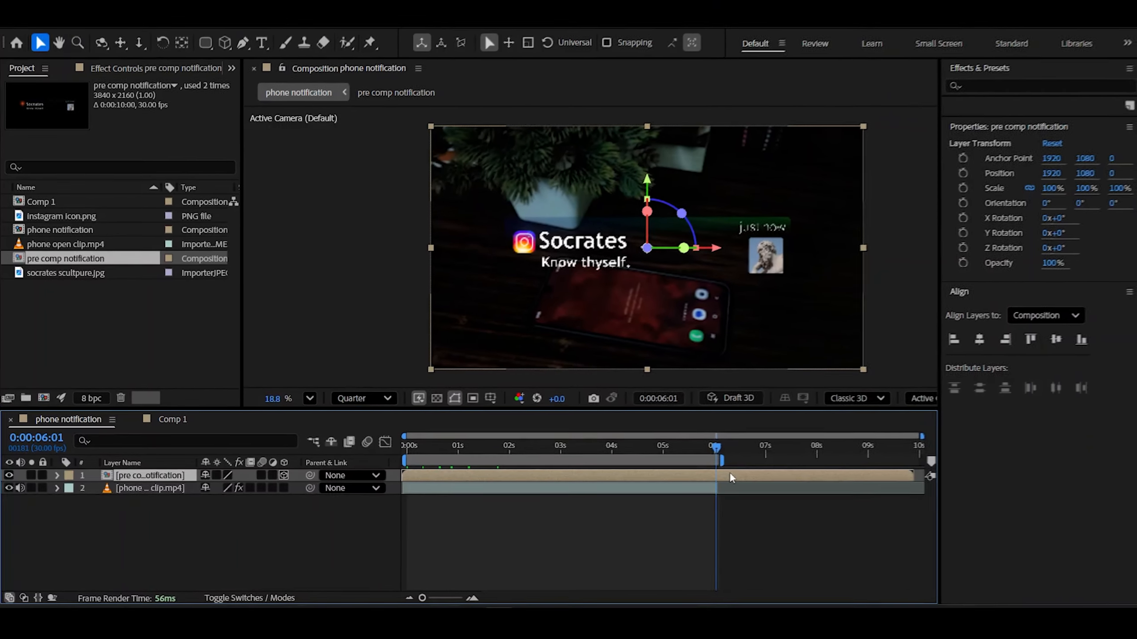
key("ctrl+shift+d")
key("Delete")
left_click(669, 453)
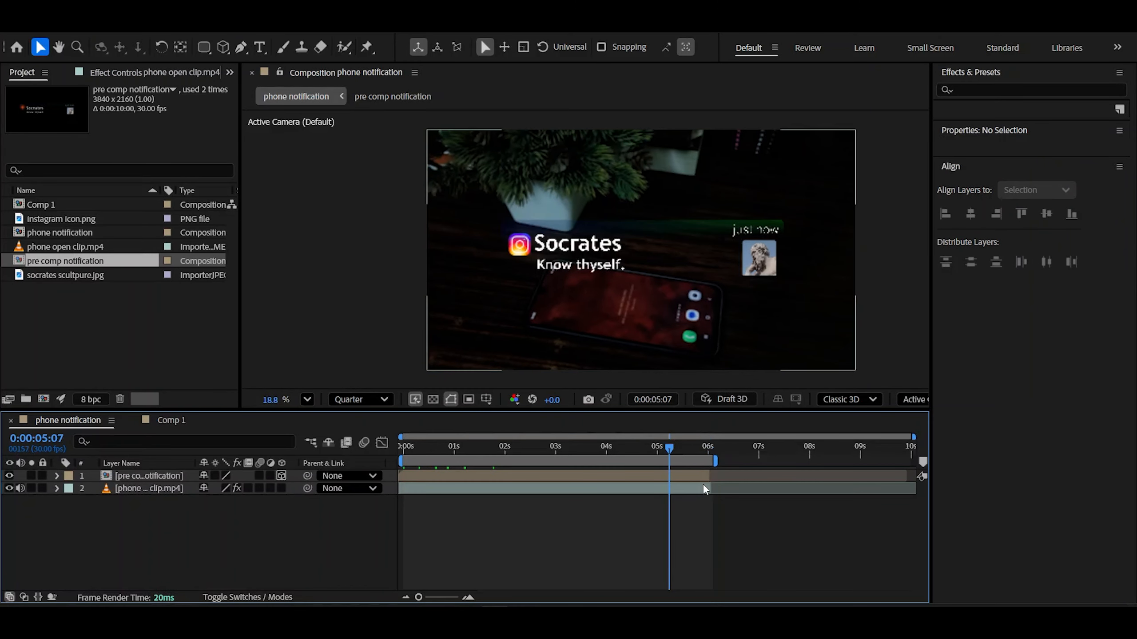
left_click(712, 473)
key("Home")
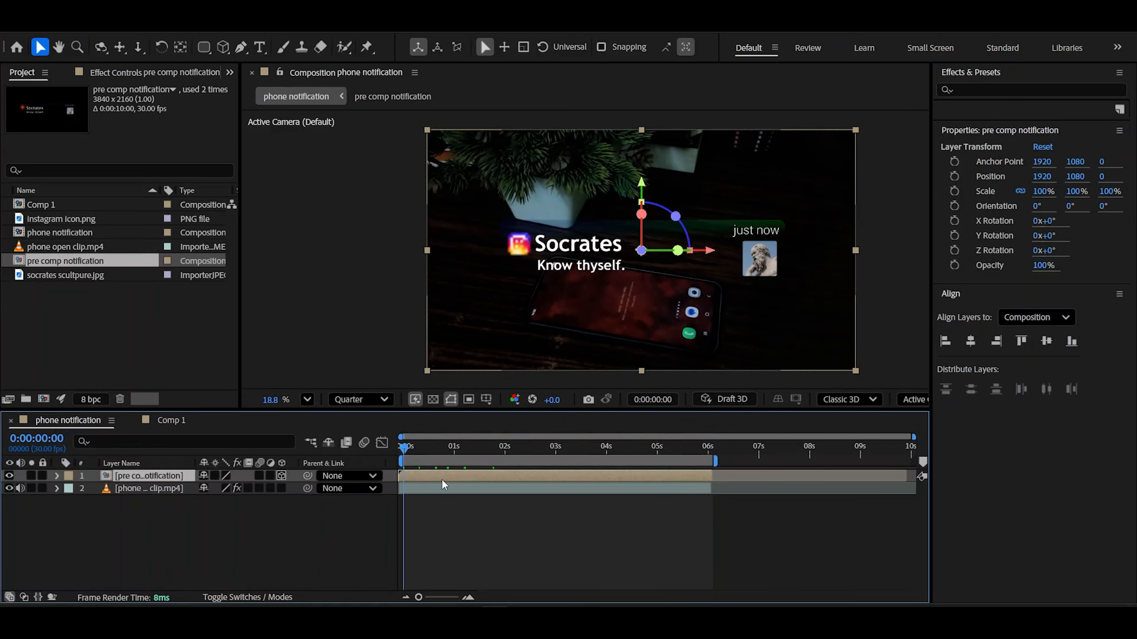
Step: Rotate the pre comp notification layer to match the phone's perspective: X Rotation 23°, Y Rotation 7°, Z Rotation 5°
type("r")
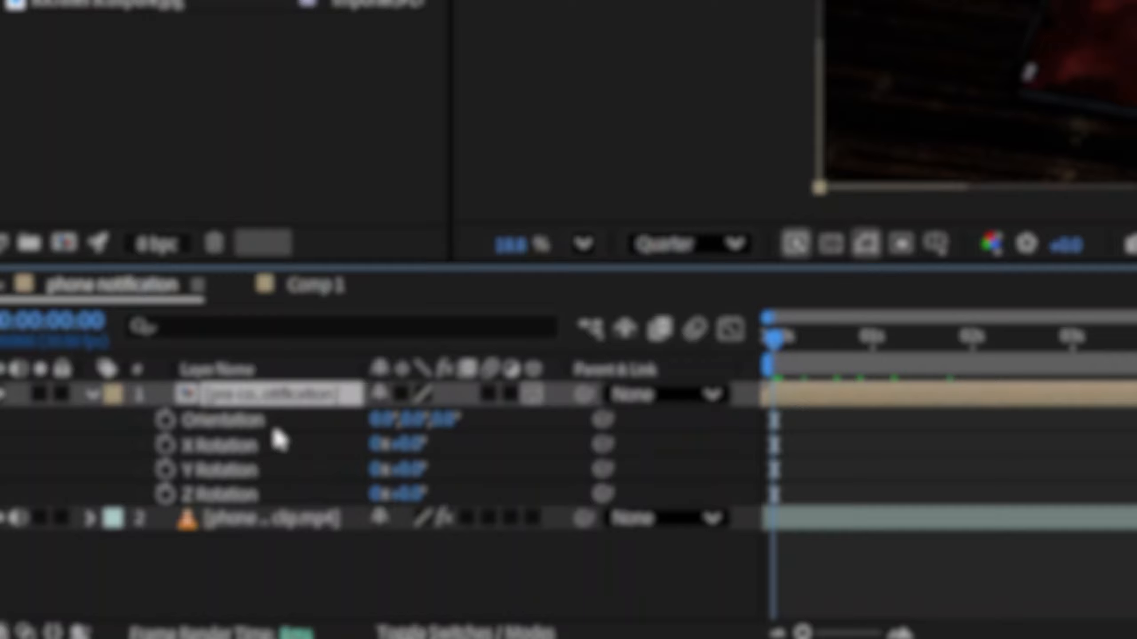
type("30")
key("Return")
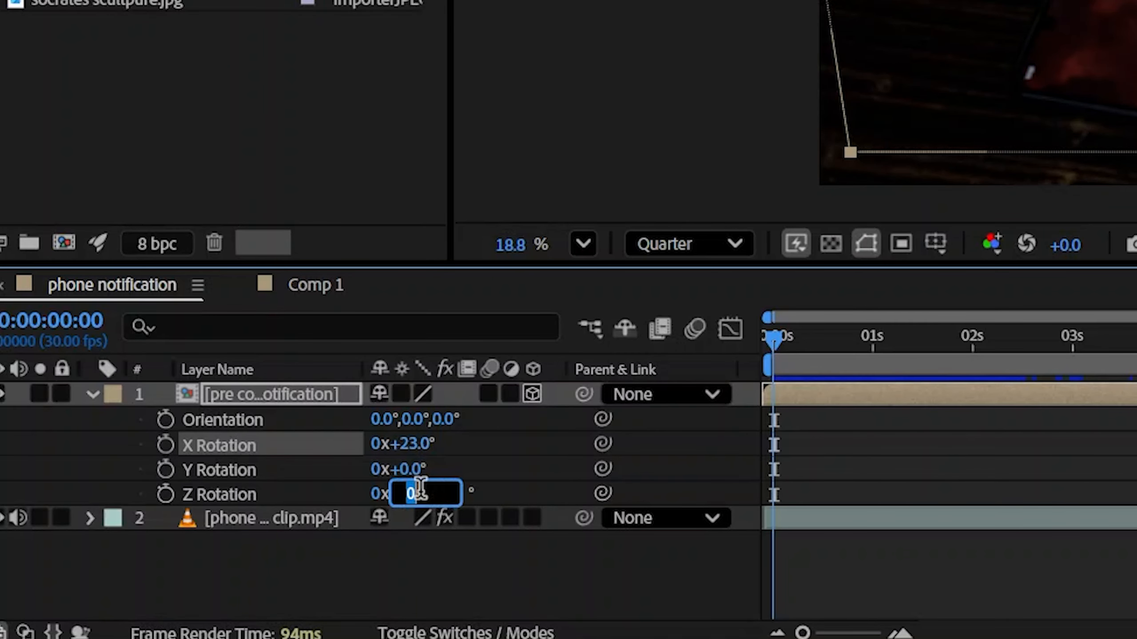
type("5")
key("Return")
left_click_drag(400, 469, 436, 442)
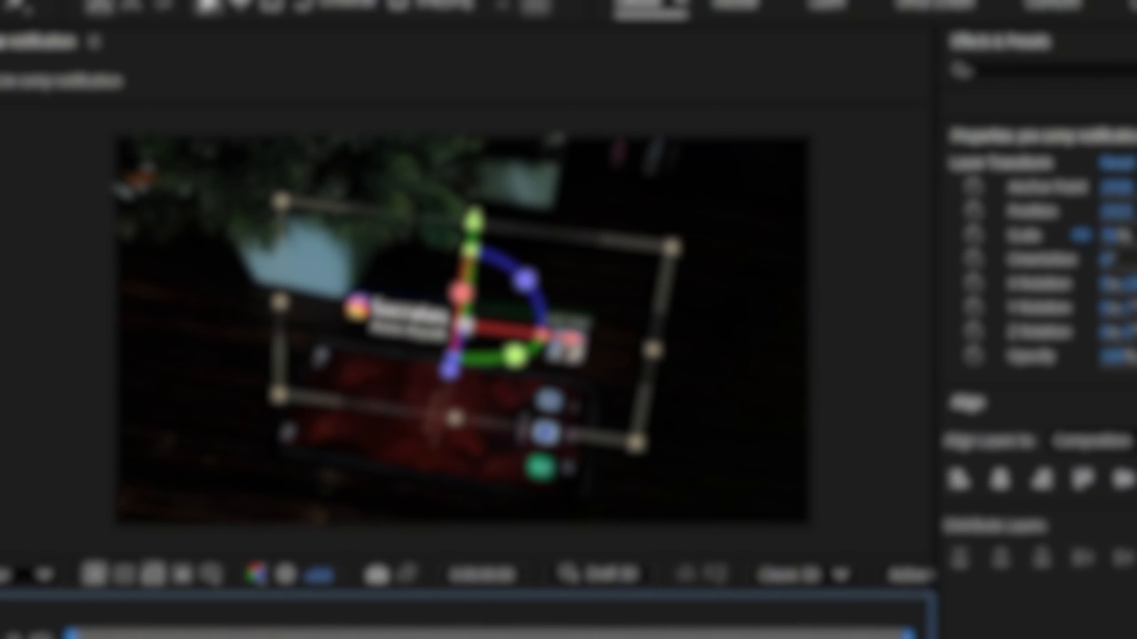
left_click(337, 476)
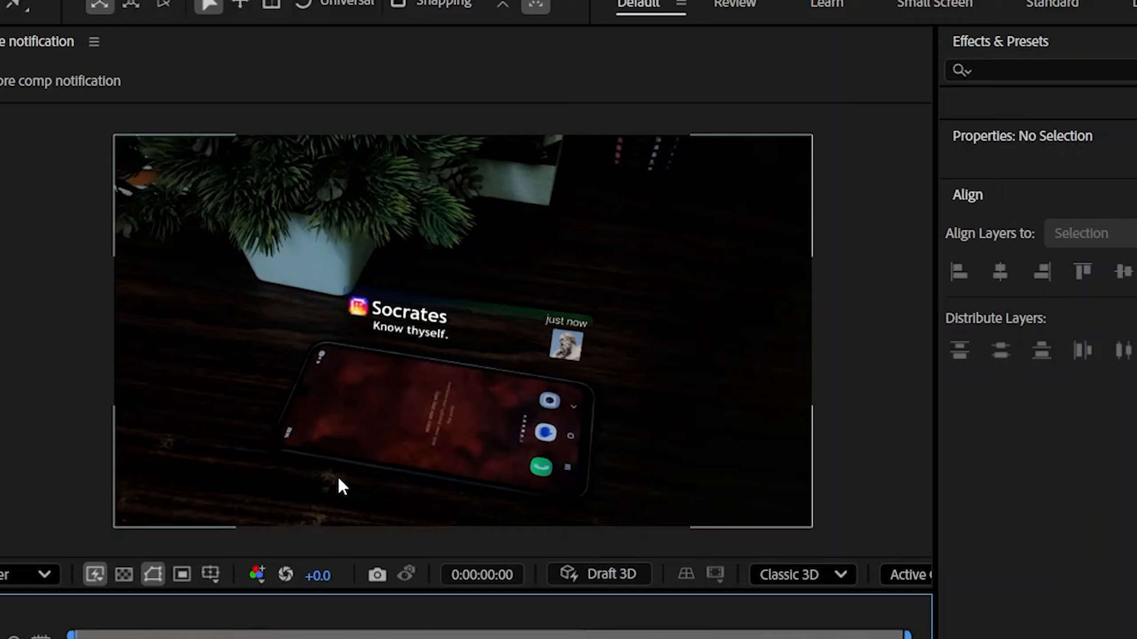
left_click(5, 635)
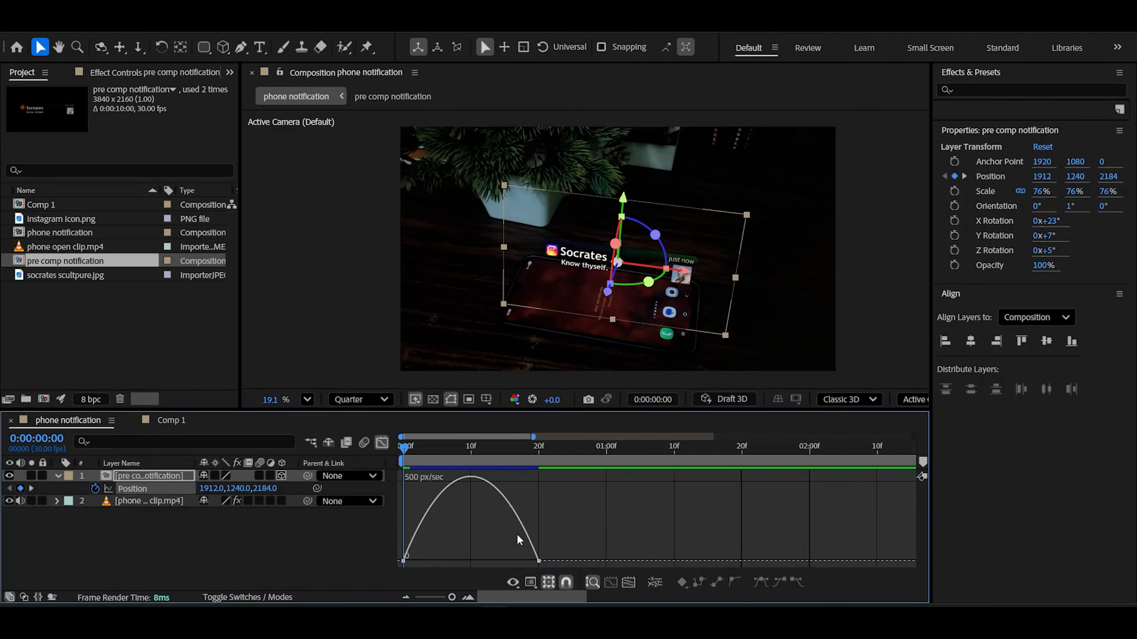
Step: Undo the Position keyframe animation on the pre comp notification layer
key("ctrl+z")
key("ctrl+z")
key("ctrl+z")
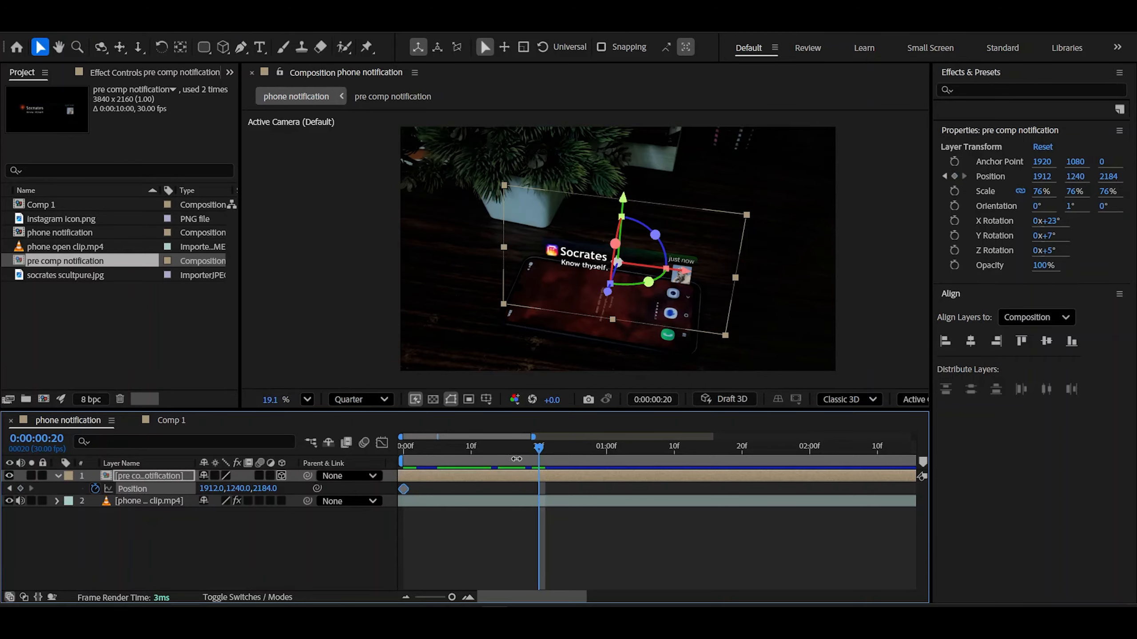
Step: Add a null object, parent the pre comp notification layer to it, and make the null a 3D layer
left_click(263, 542)
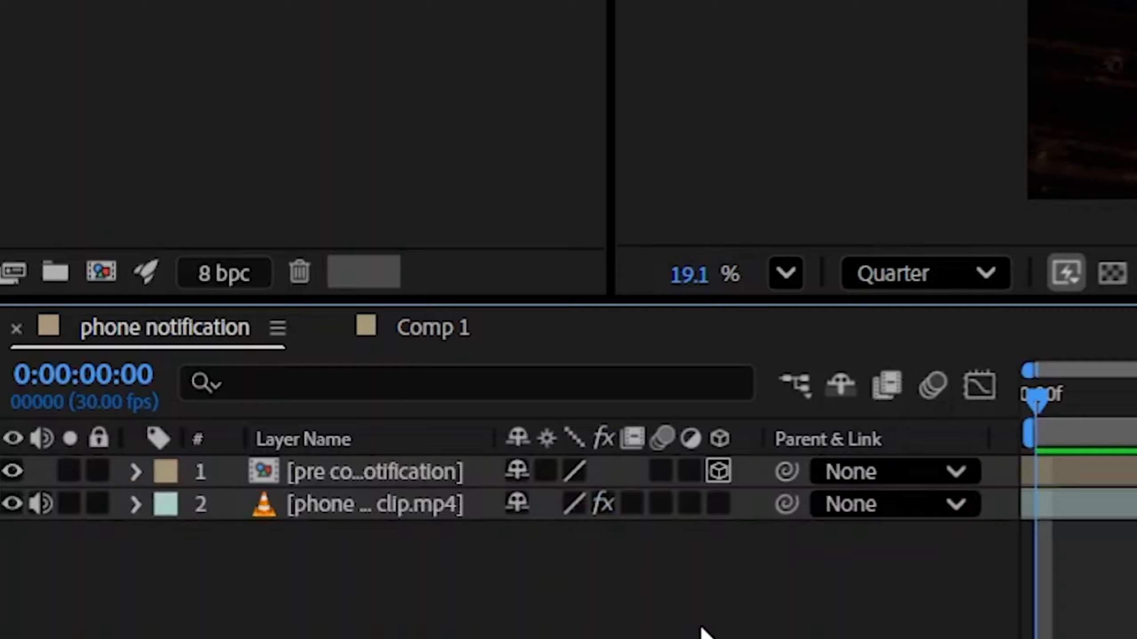
key("ctrl+alt+shift+y")
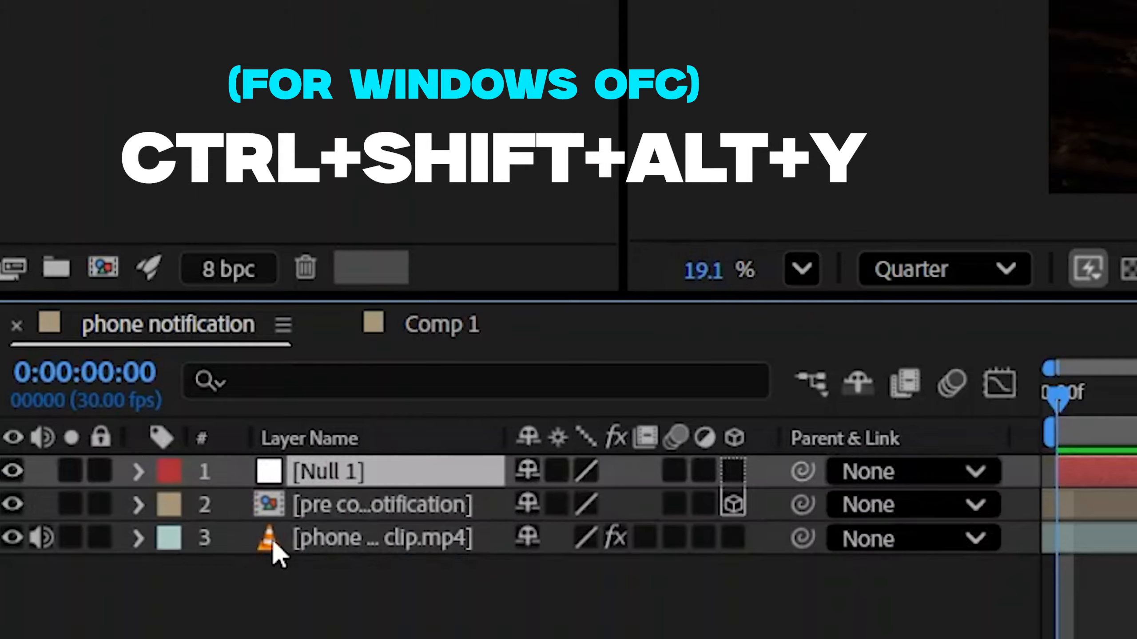
left_click(371, 508)
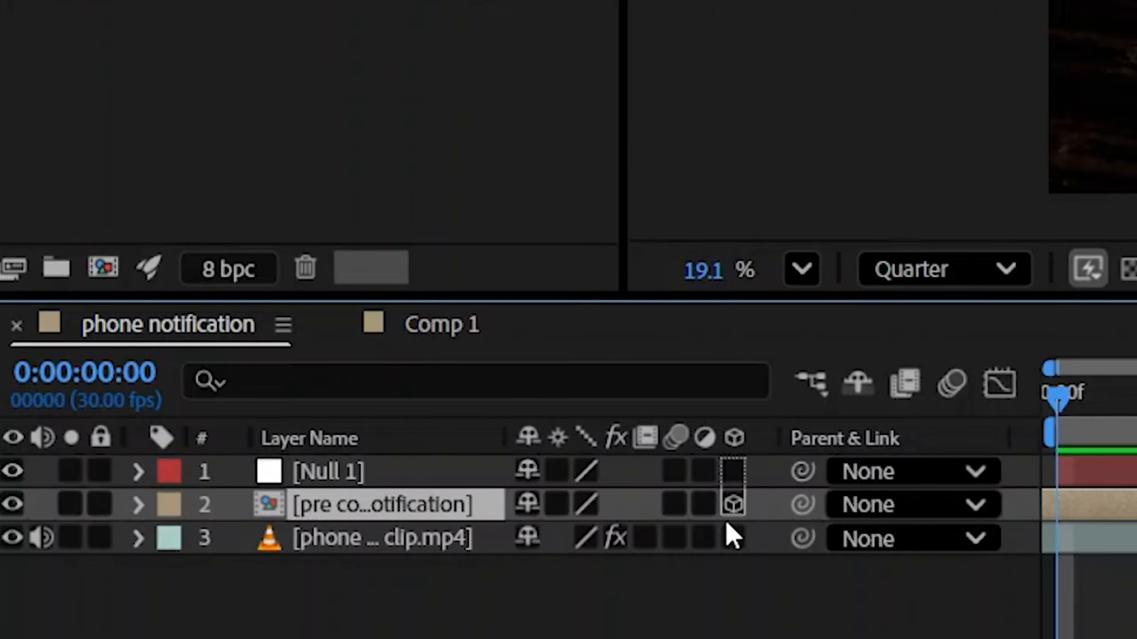
left_click_drag(802, 505, 358, 473)
left_click(732, 475)
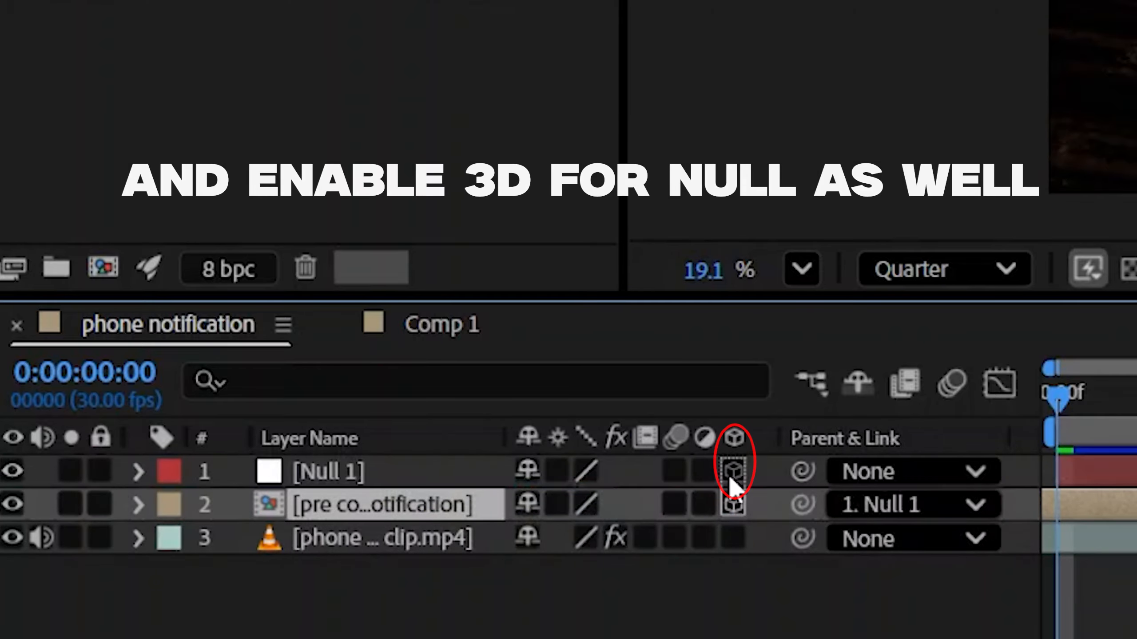
Step: Add a Position keyframe to Null 1 at 0:00:00:00 and lower the null to 1920, 1267, 0
left_click(1125, 468)
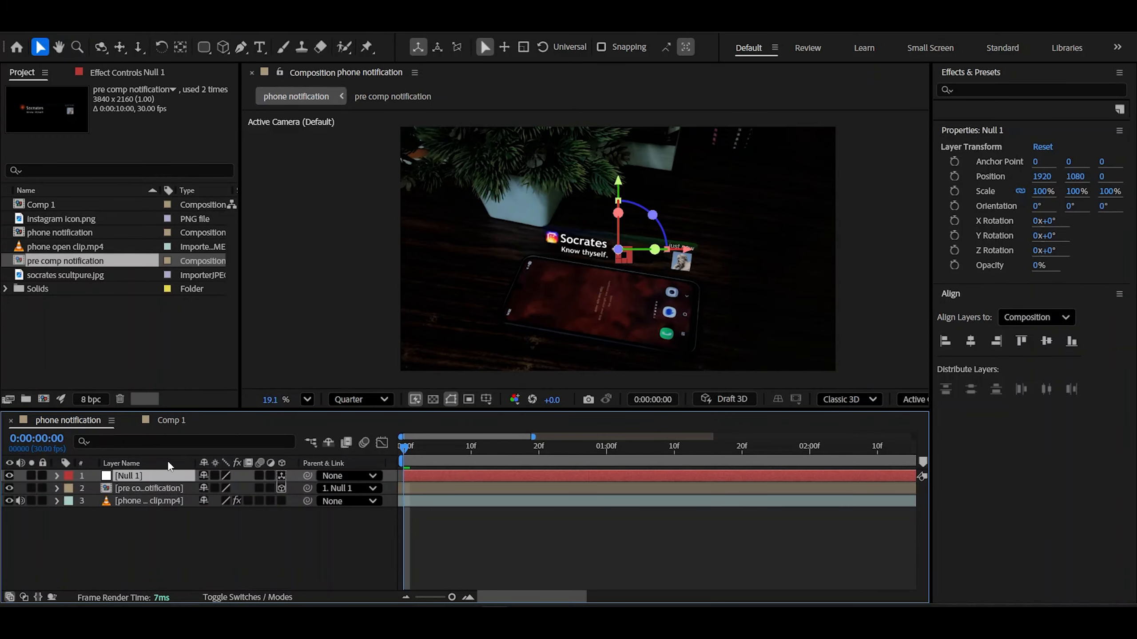
left_click(139, 489)
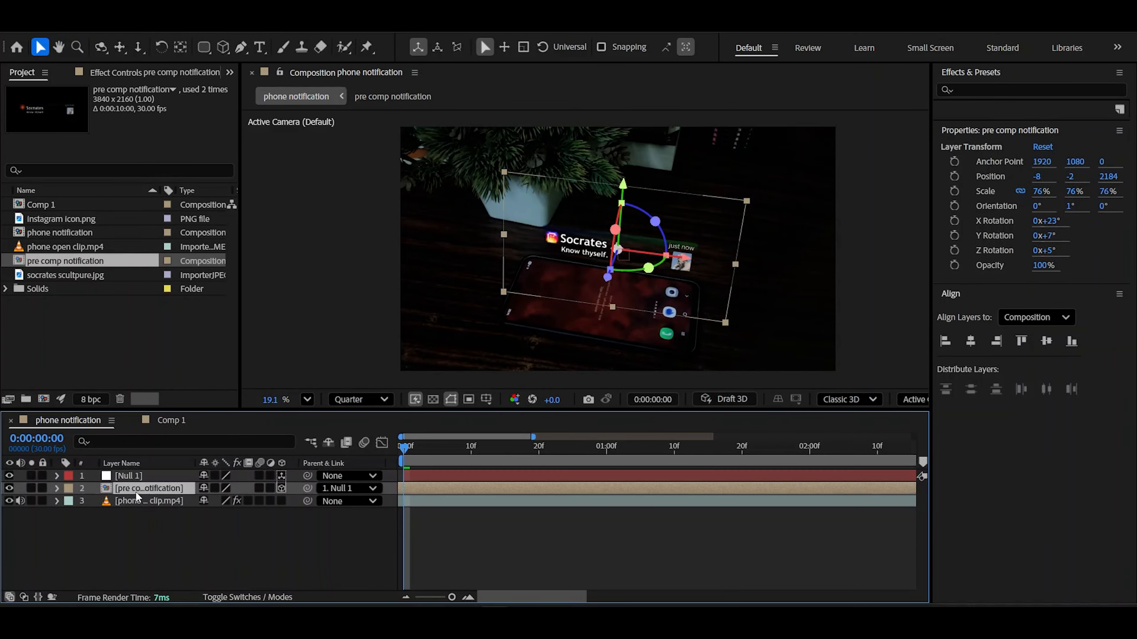
left_click(424, 477)
key("p")
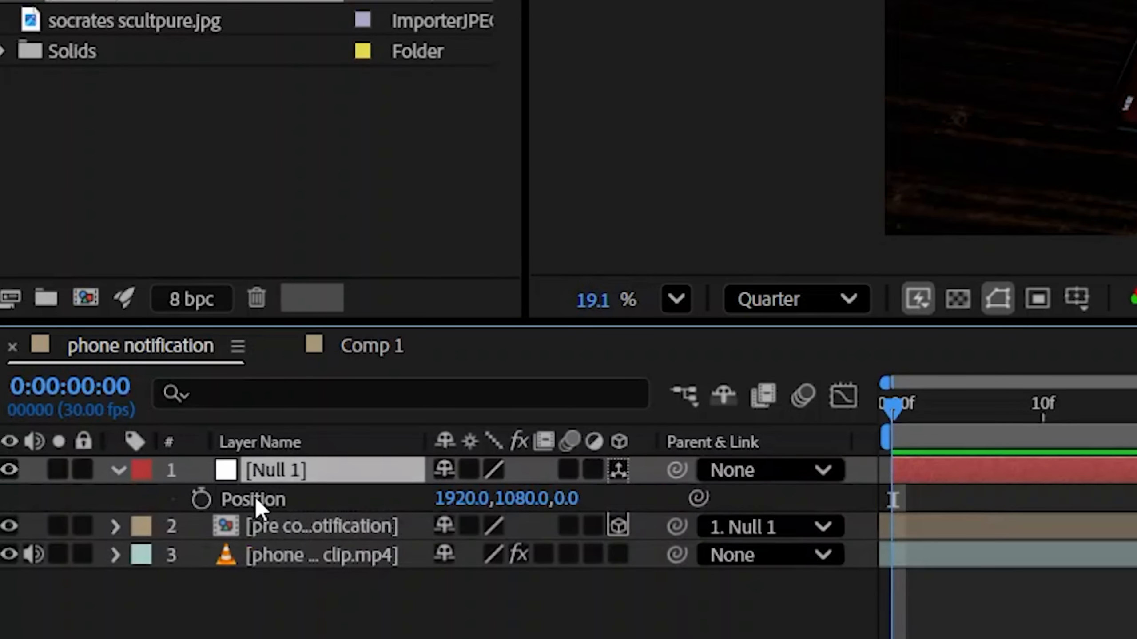
left_click(201, 499)
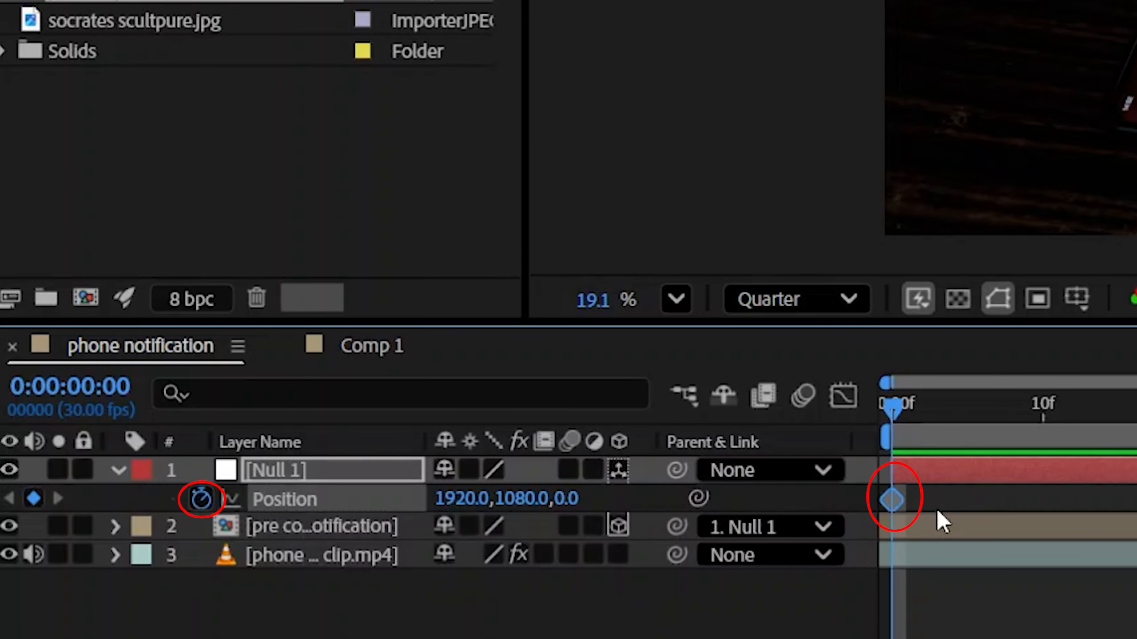
mouse_move(891, 418)
left_mouse_down()
mouse_move(906, 427)
mouse_move(888, 423)
left_mouse_up()
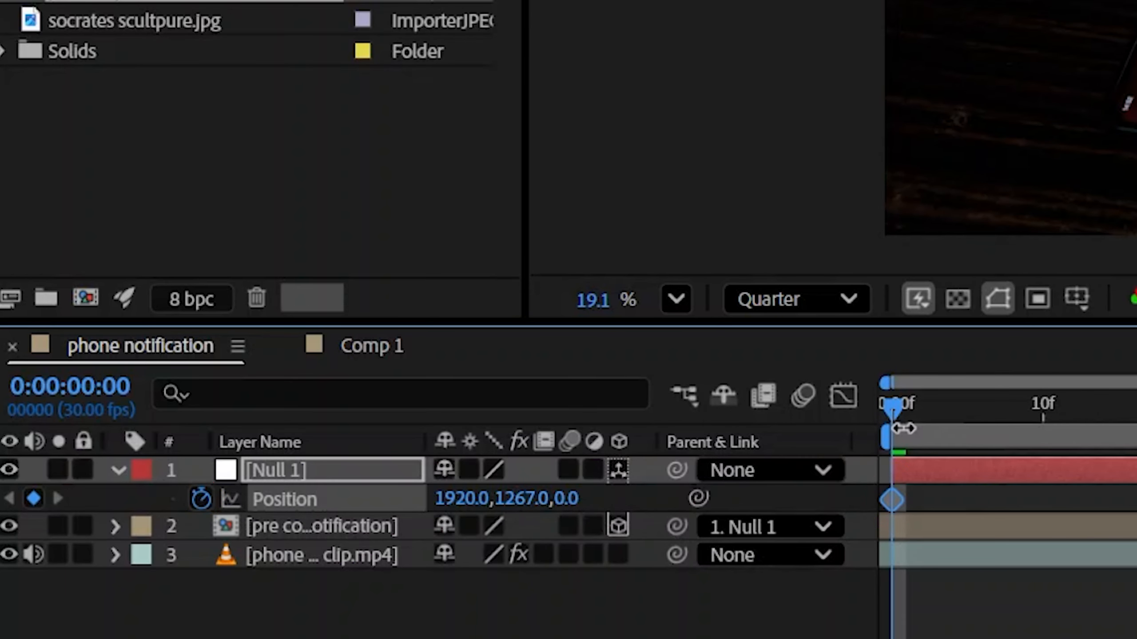
Step: At 0:00:00:08, raise Null 1 along its Y axis to about 985 so the notification floats above the phone
left_click_drag(897, 412, 1034, 419)
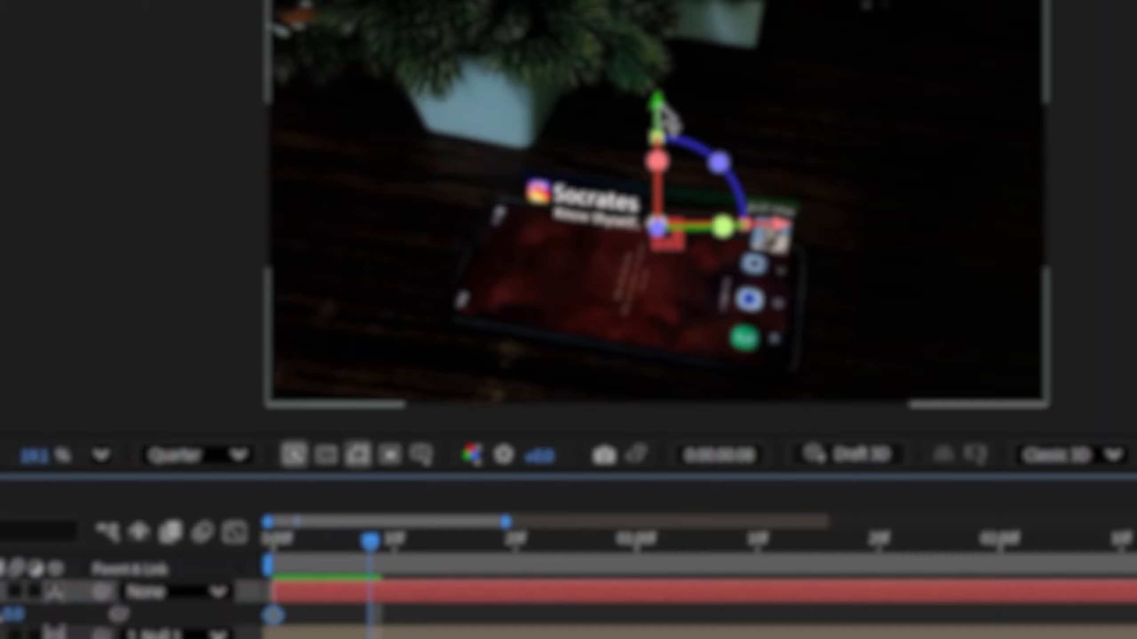
left_click_drag(563, 249, 569, 171)
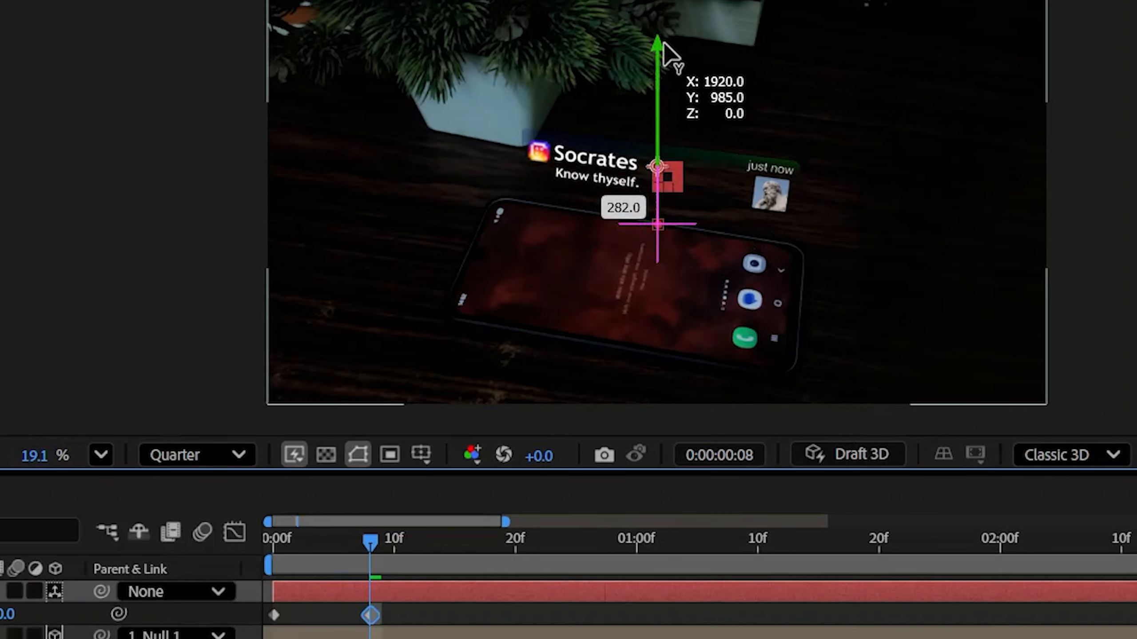
scroll(510, 165, "up", 4)
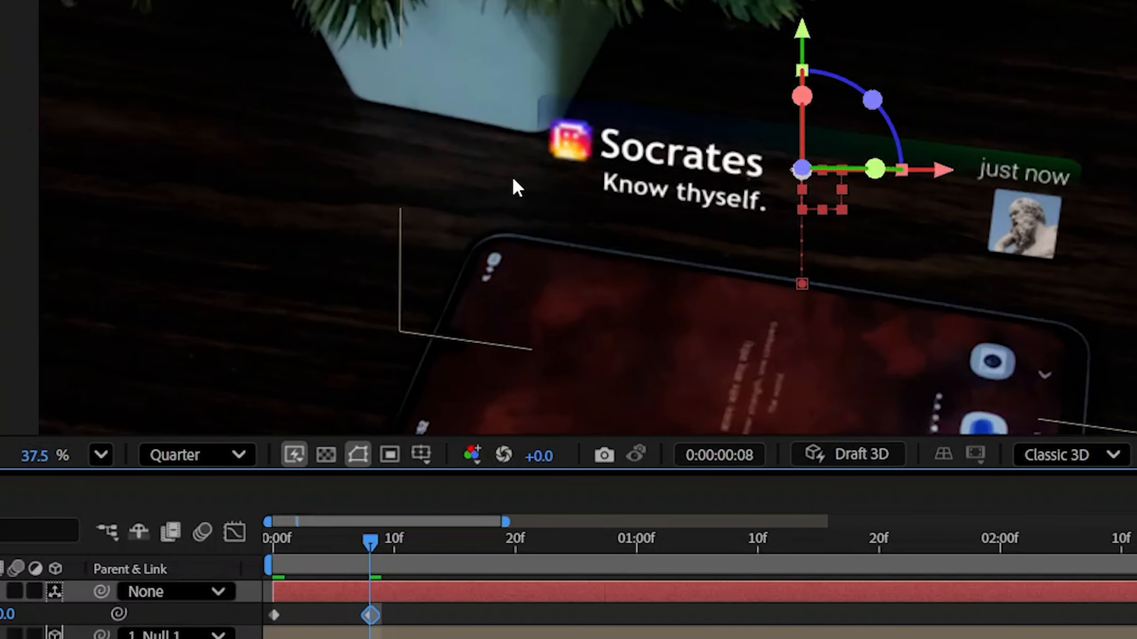
scroll(515, 185, "down", 1)
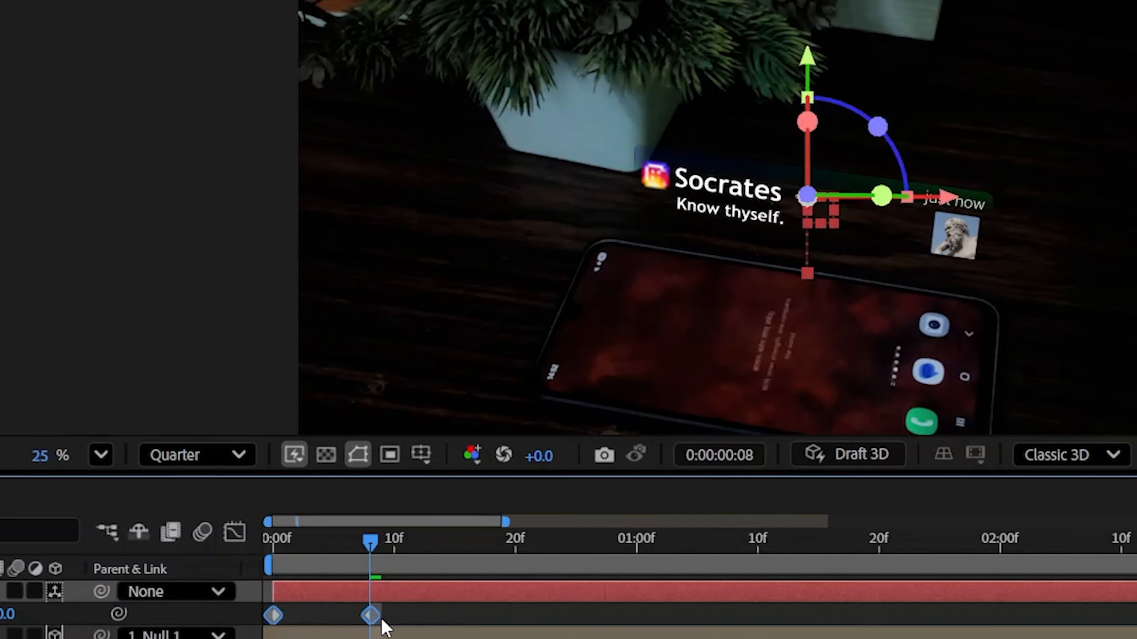
Step: Apply Easy Ease to both Position keyframes of Null 1
key("u")
key("u")
left_click(381, 638)
key("u")
left_click(390, 595)
key("u")
left_click_drag(433, 612, 235, 638)
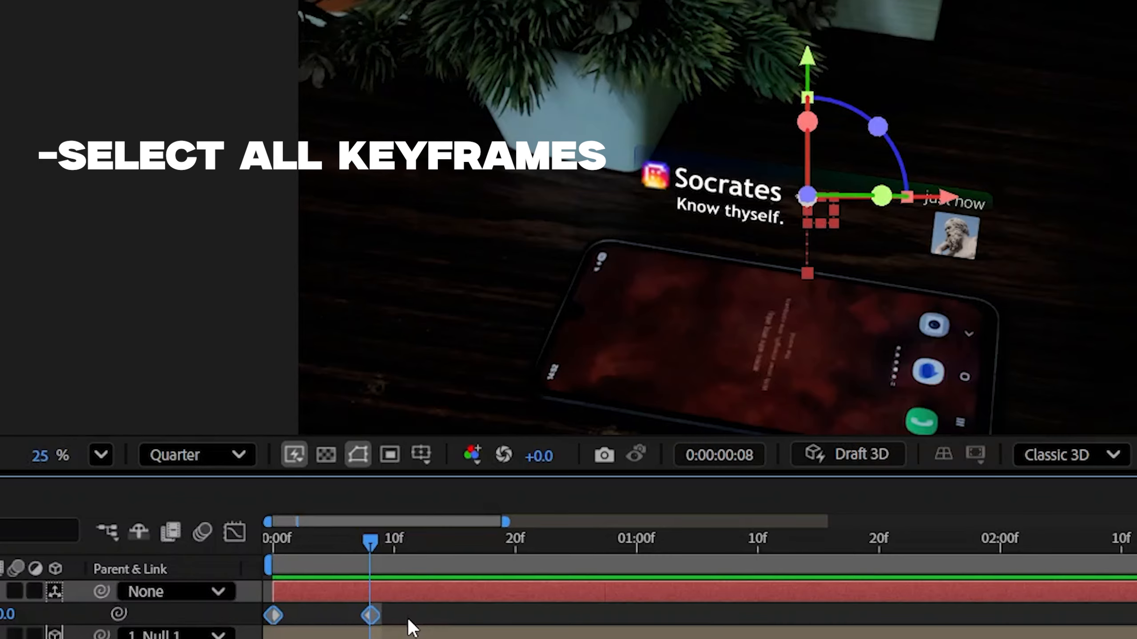
key("F9")
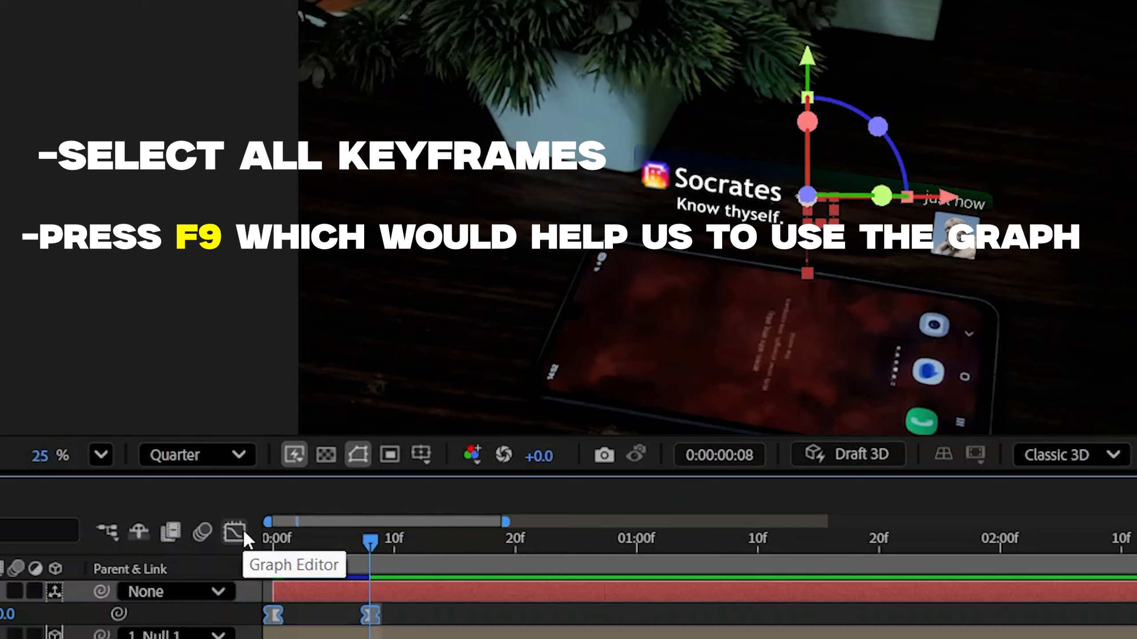
Step: In Null 1's Position speed graph, extend the last keyframe's ease handle to the start for an early speed peak, and preview
left_click(243, 531)
left_click_drag(375, 550, 435, 573)
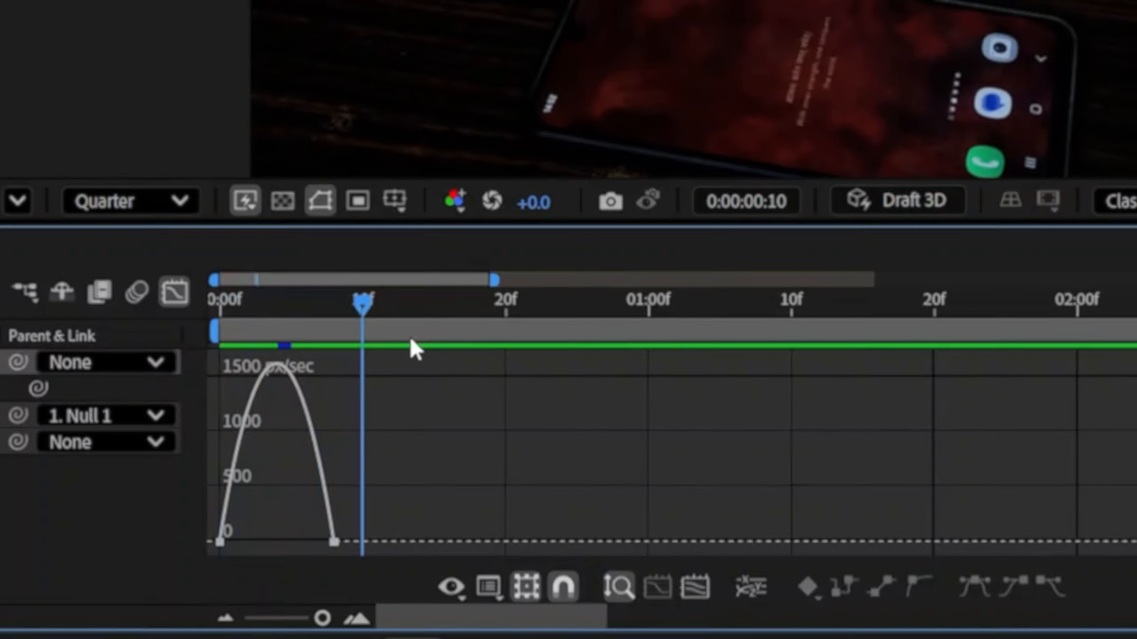
left_click_drag(414, 350, 173, 362)
left_click_drag(323, 619, 351, 630)
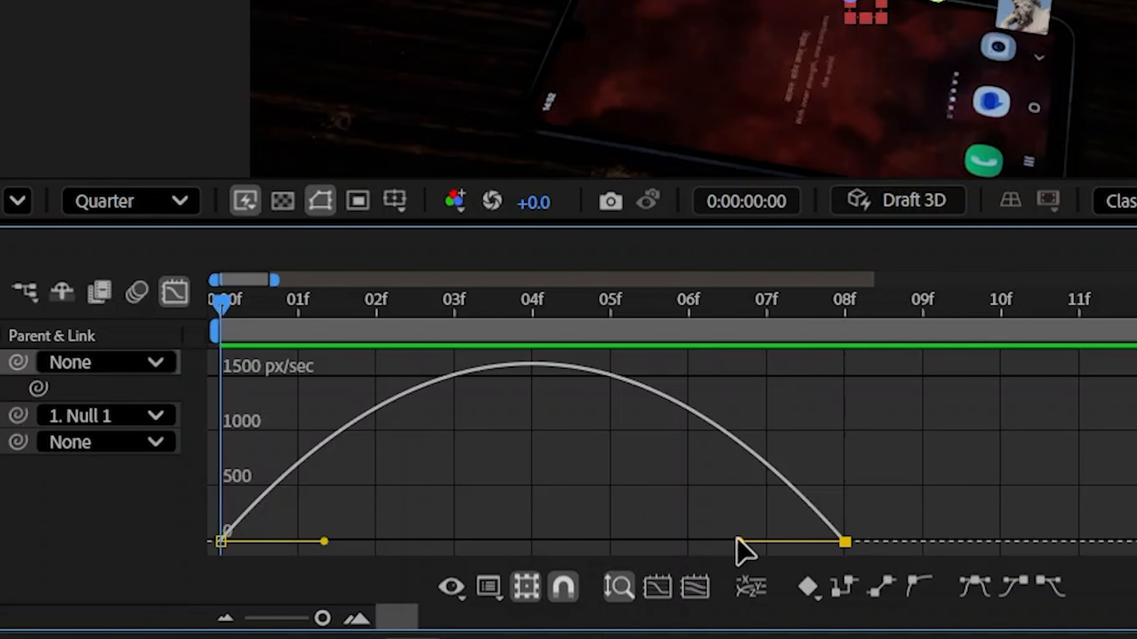
left_click_drag(737, 538, 267, 542)
left_click(174, 292)
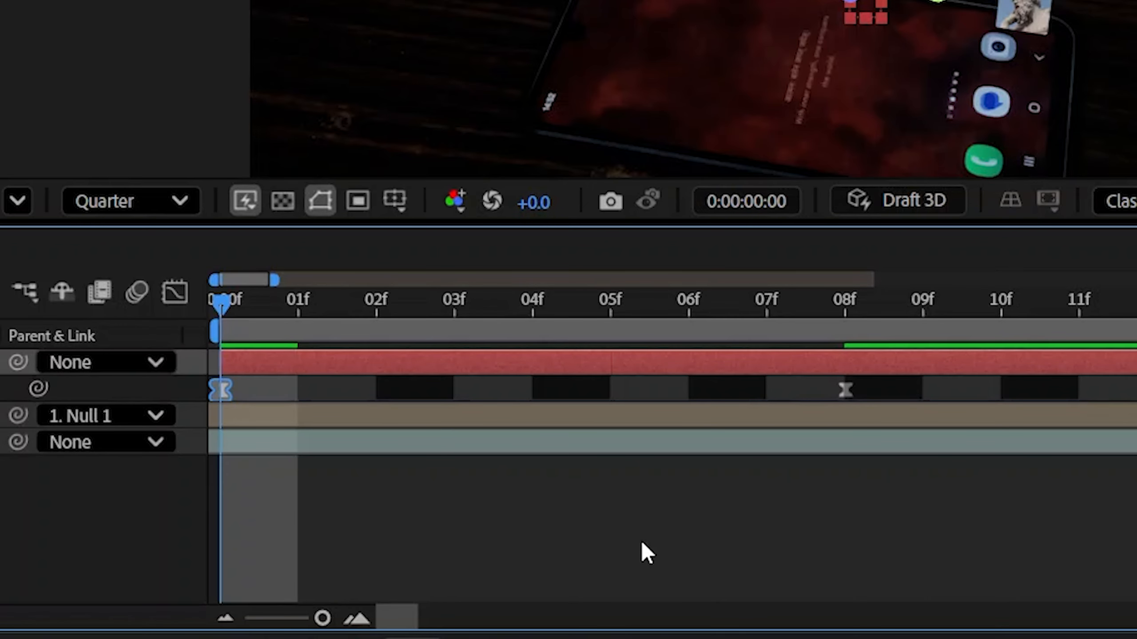
key("space")
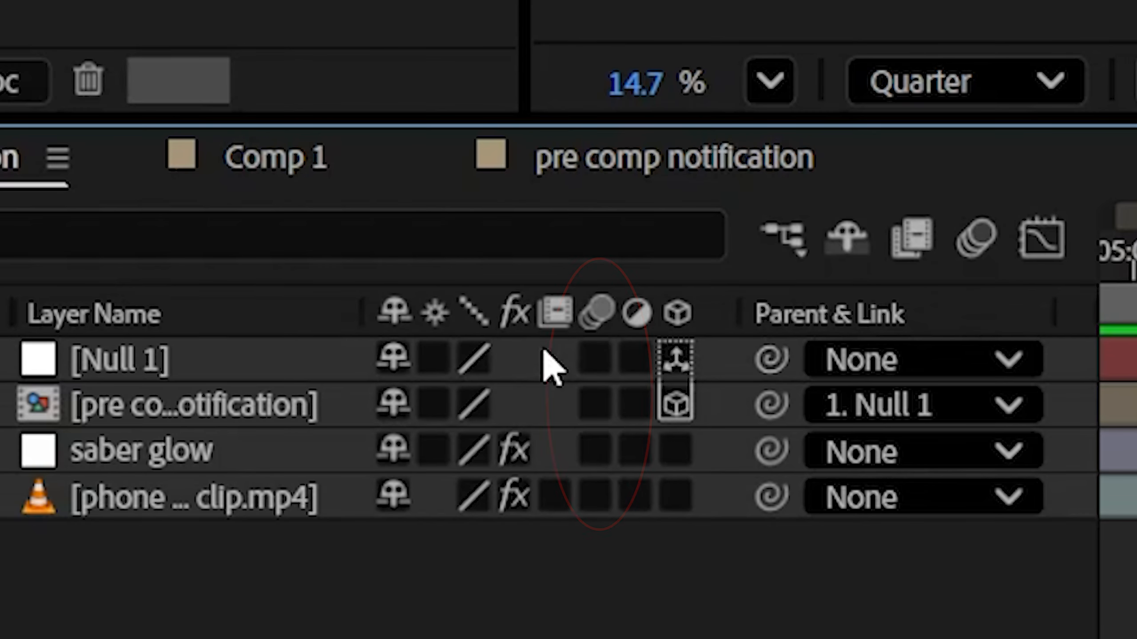
Step: Enable motion blur on the pre comp notification, Null 1 and saber glow layers
left_click(595, 405)
left_click(594, 360)
left_click(595, 450)
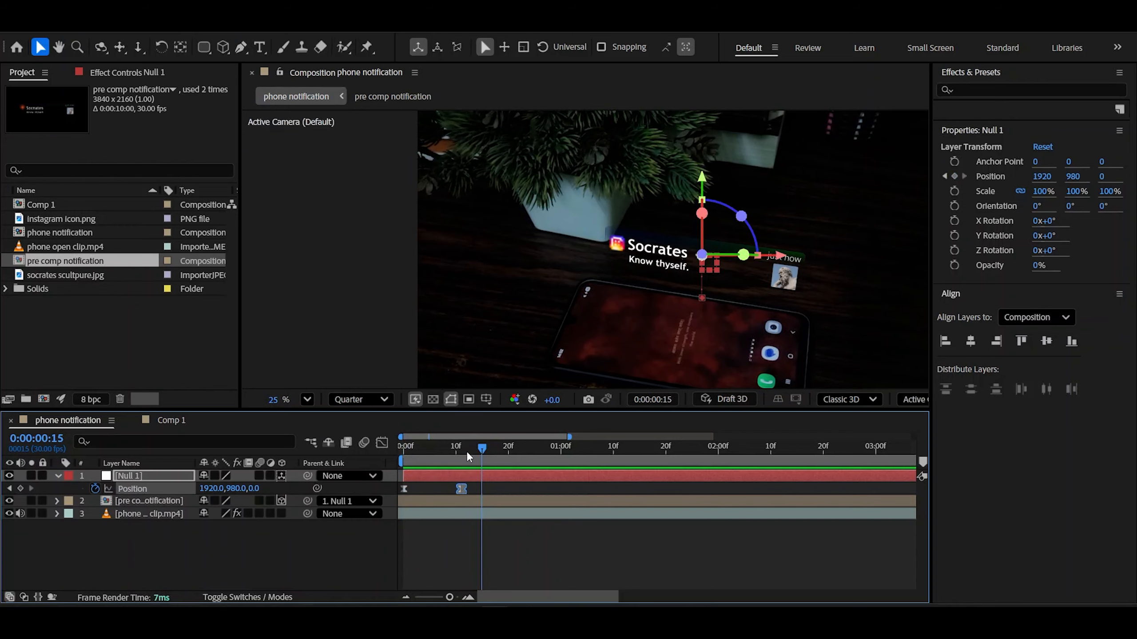
Step: Refine Null 1's Position speed curve to peak near 3000 px/sec around frame 1 and ease out gradually, previewing the motion
key("space")
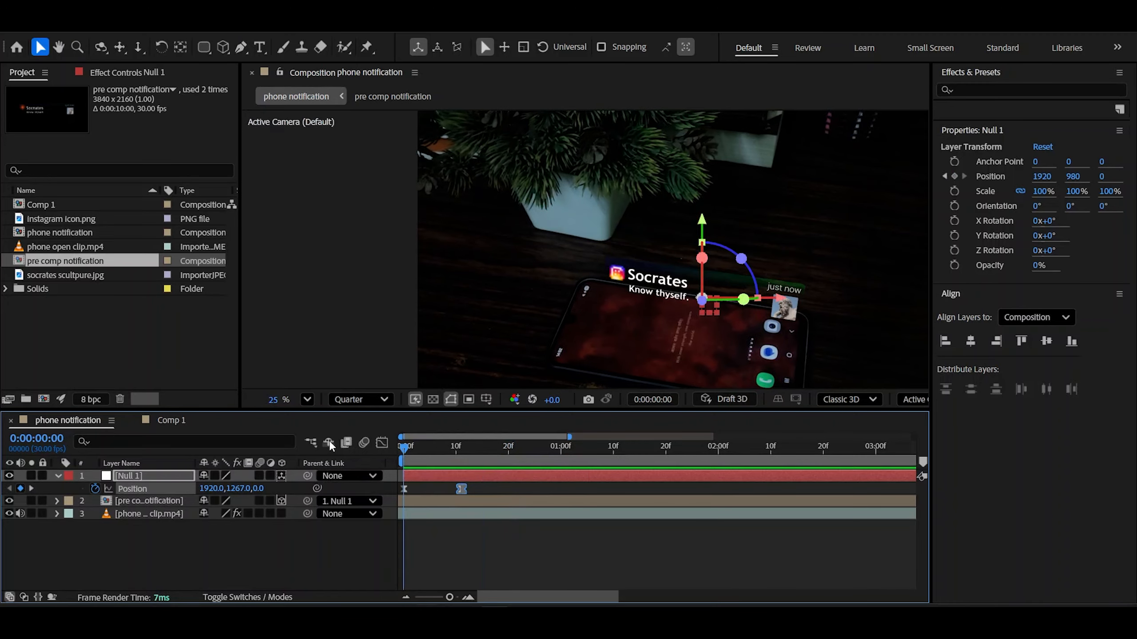
left_click(383, 443)
left_click_drag(449, 598, 459, 600)
left_click_drag(426, 561, 430, 561)
key("space")
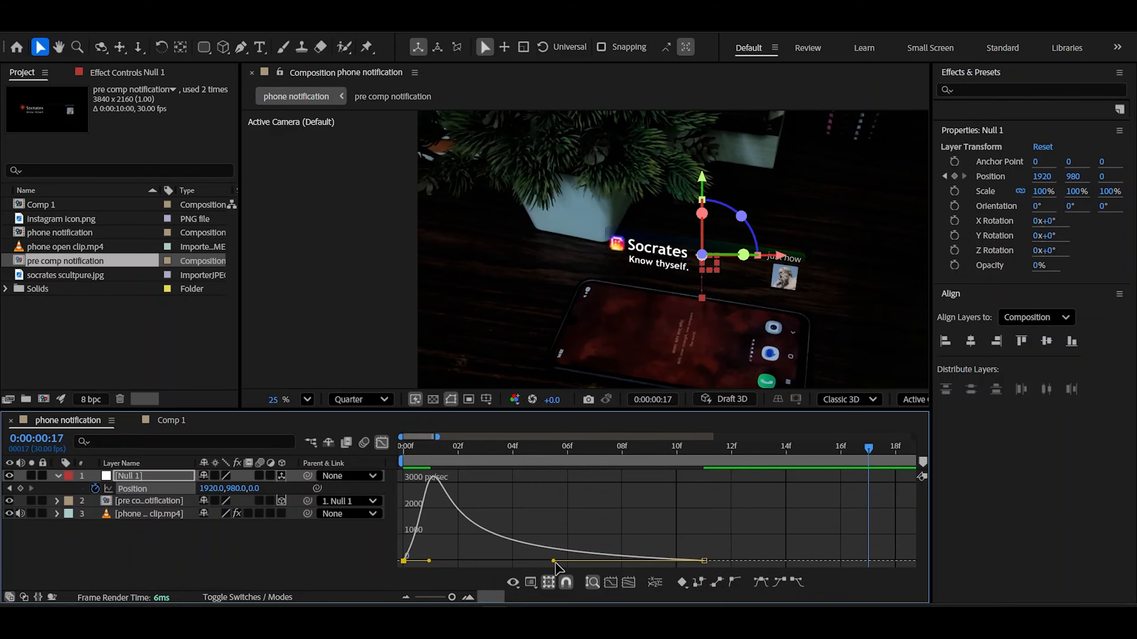
key("space")
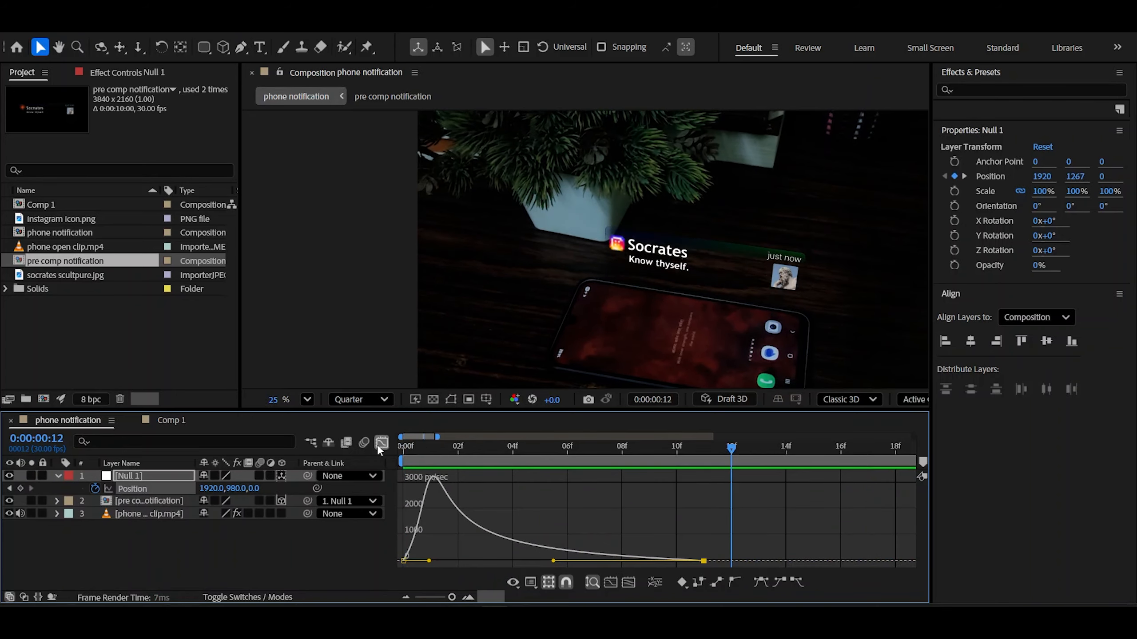
left_click(382, 442)
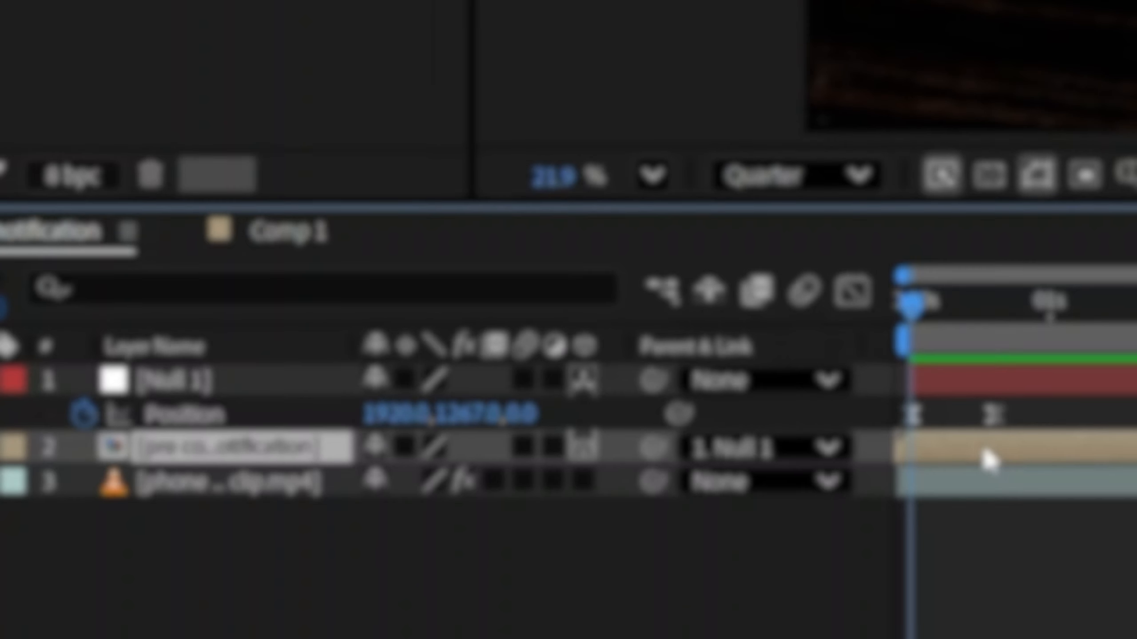
Step: Add an Opacity keyframe of 0% to the pre comp notification layer at the start of the timeline
key("t")
left_click(81, 482)
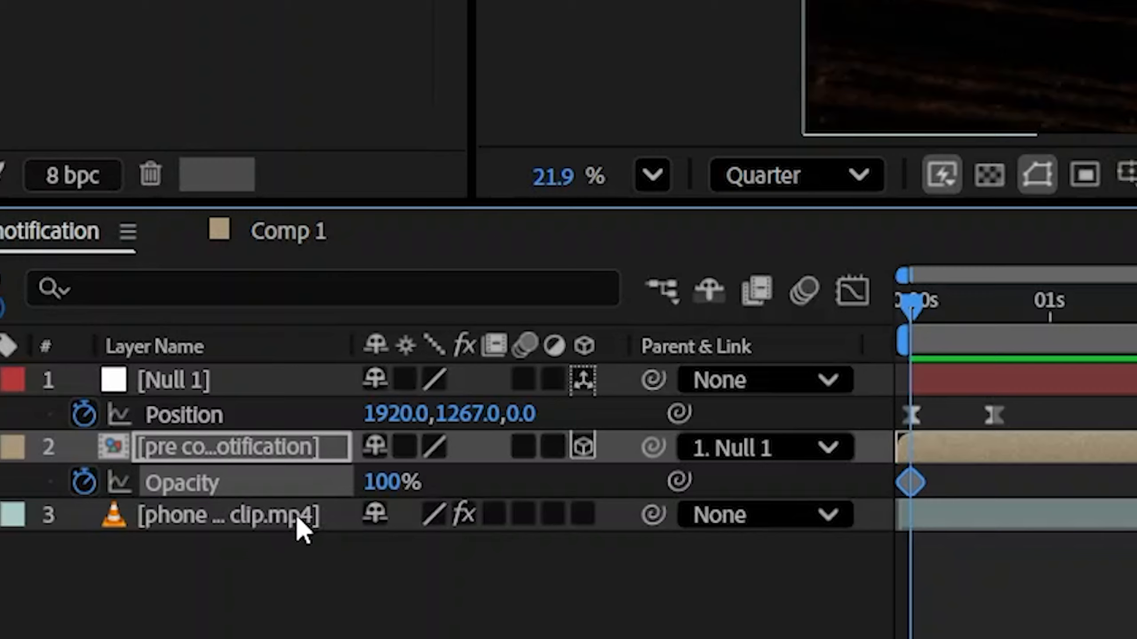
key("ctrl+z")
left_click(83, 482)
left_click_drag(389, 483, 268, 483)
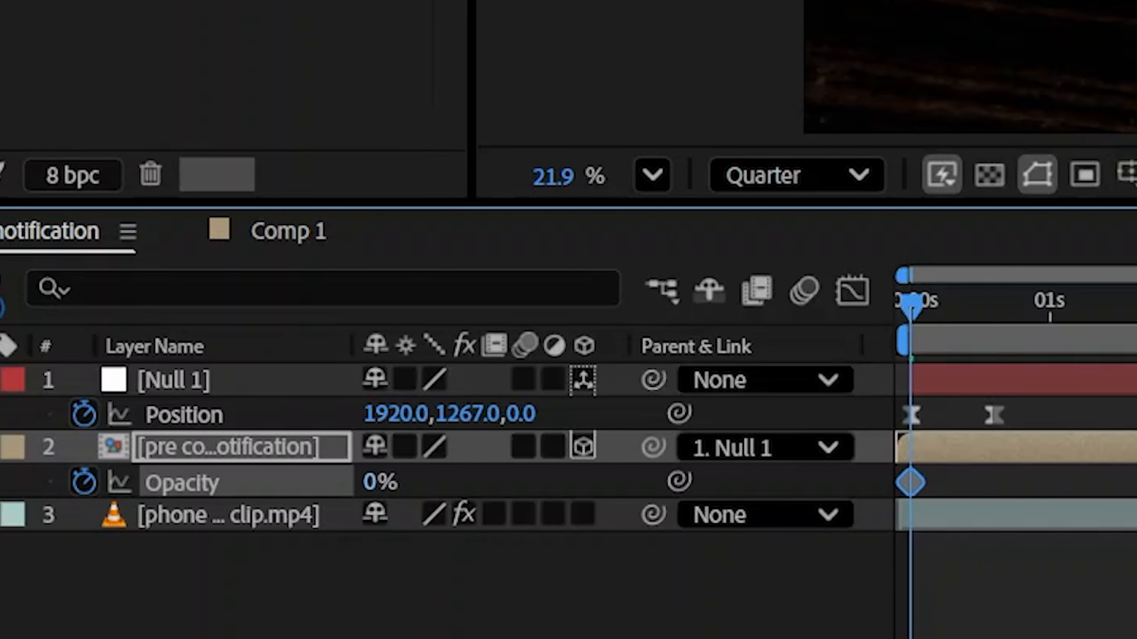
Step: Add a full-opacity keyframe to the pre comp notification layer at Null 1's last Position keyframe and preview the fade-in
key("k")
left_click_drag(1002, 309, 1000, 338)
key("j")
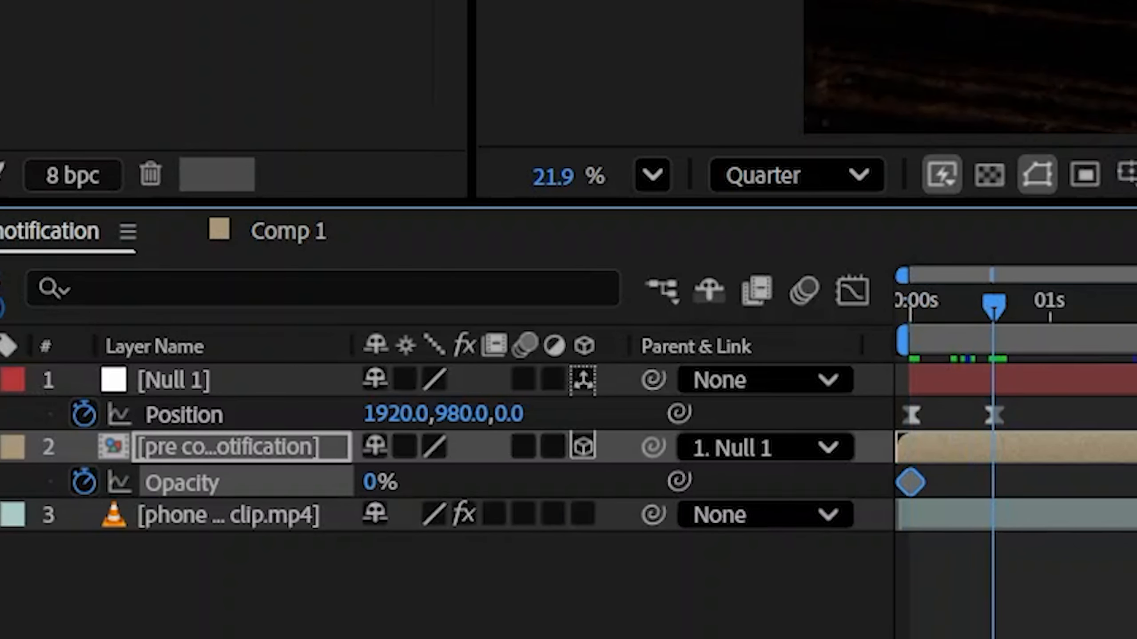
left_click_drag(380, 482, 598, 487)
key("Home")
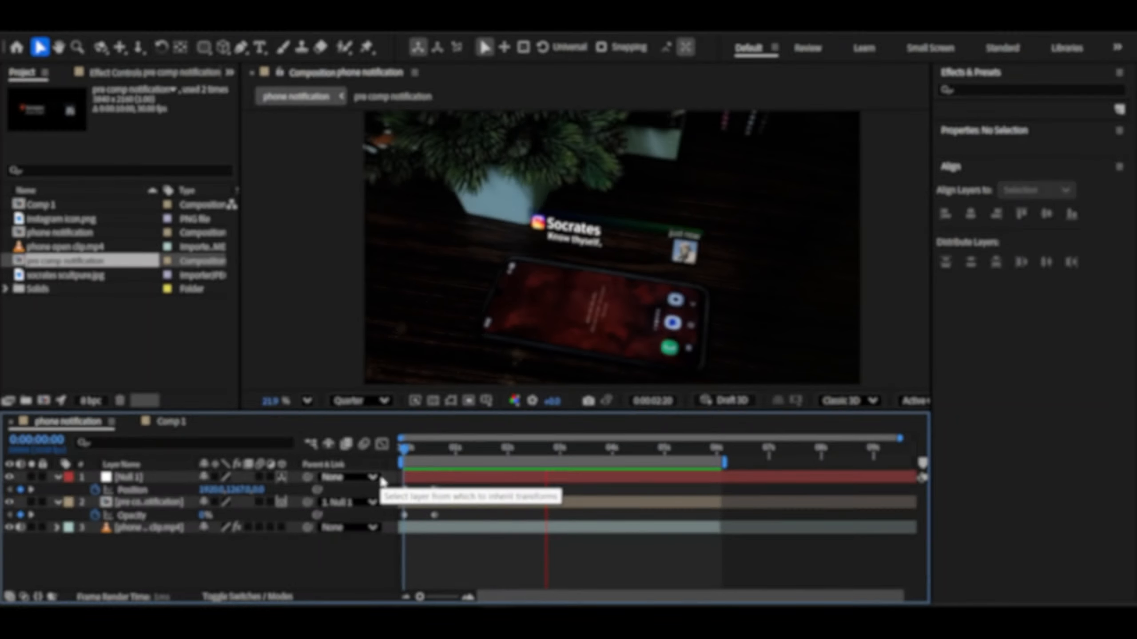
left_click_drag(619, 447, 394, 460)
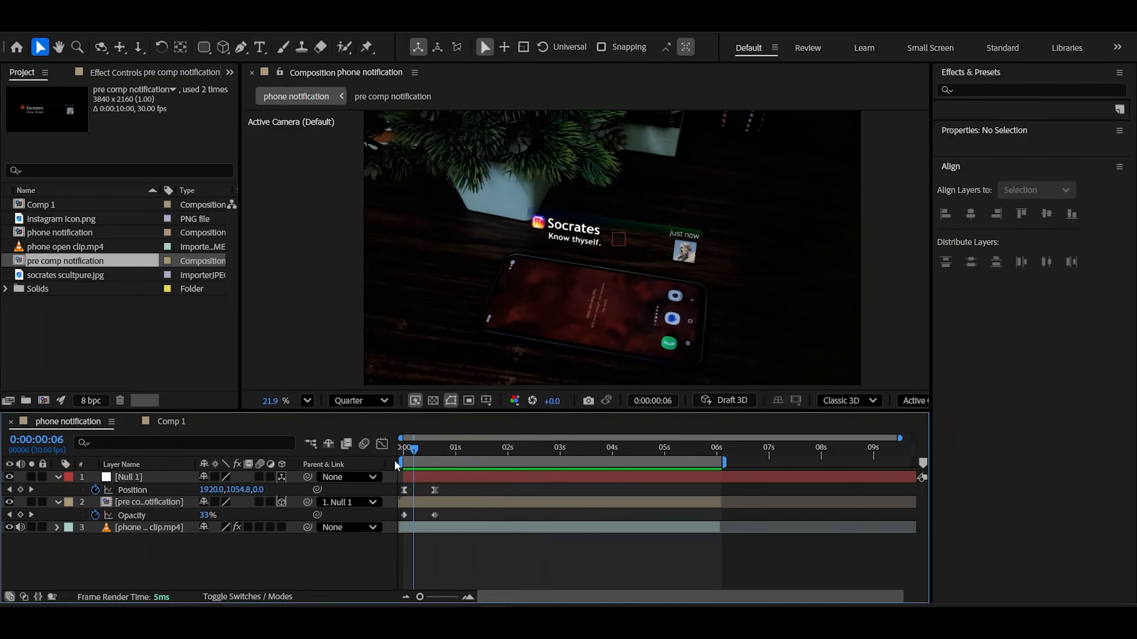
left_click(435, 501)
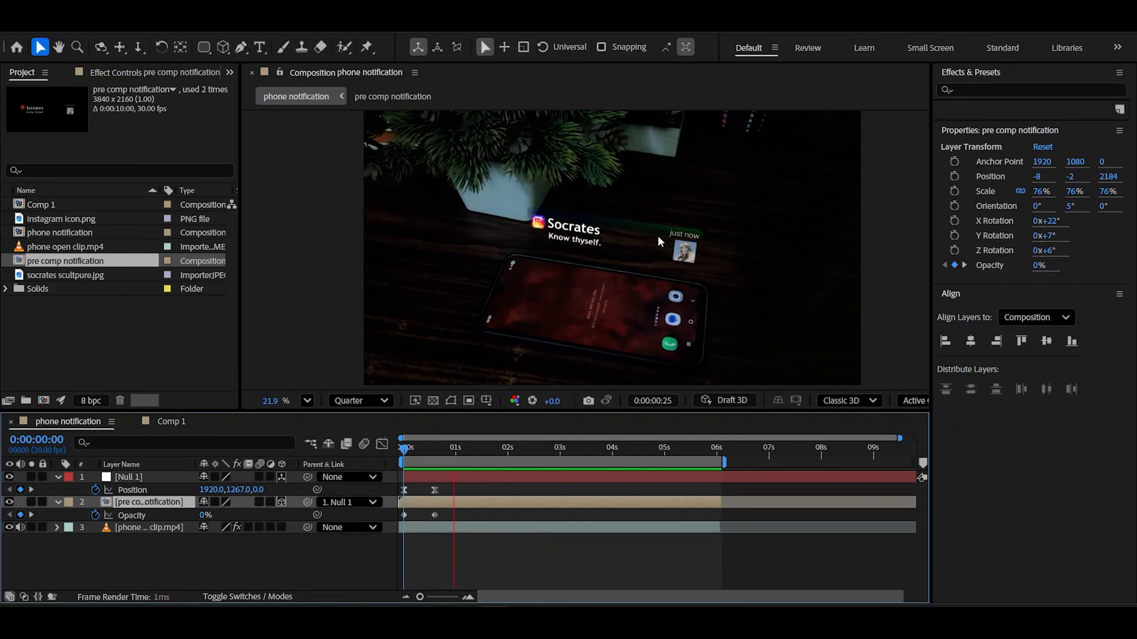
Step: Create an adjustment layer named saber glow and place it between the pre comp notification and phone clip layers
right_click(242, 357)
mouse_move(316, 366)
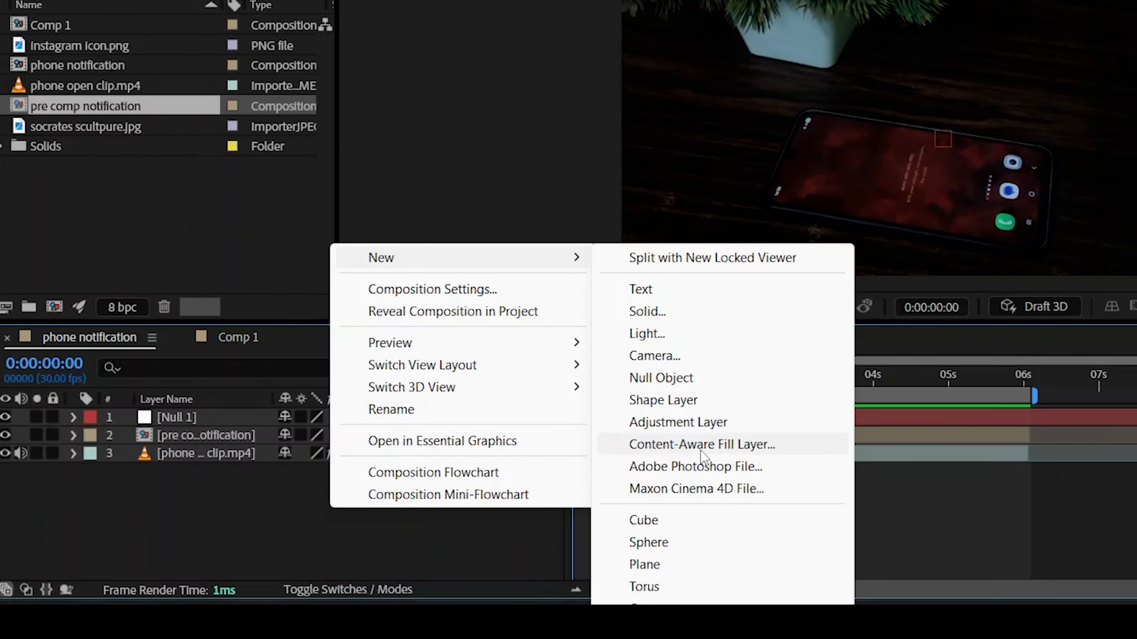
left_click(690, 422)
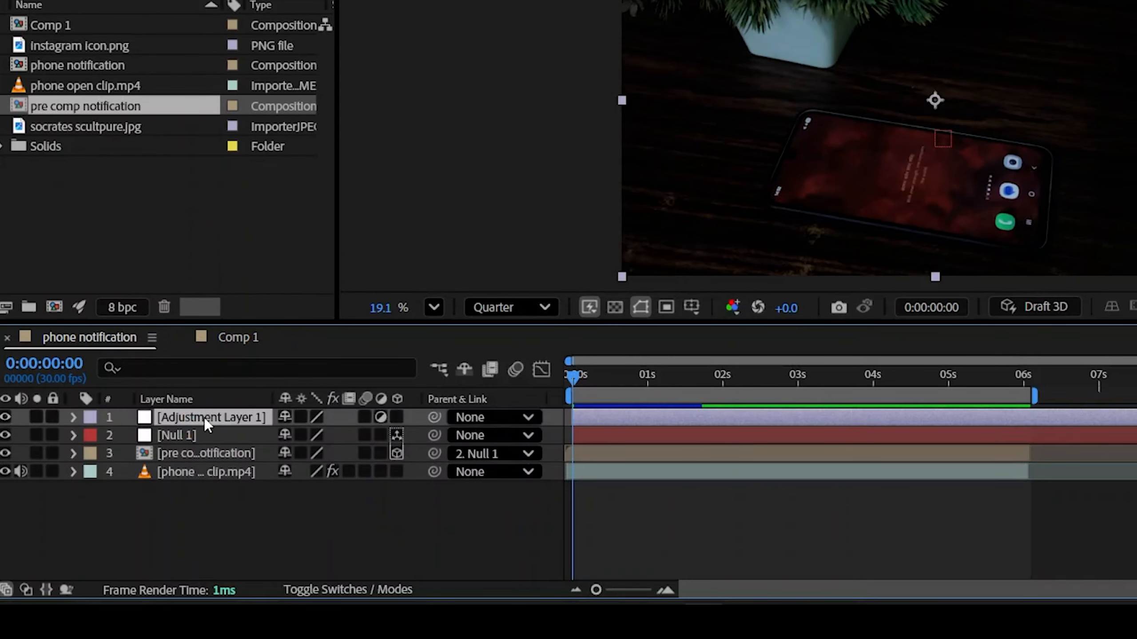
left_click_drag(204, 418, 403, 463)
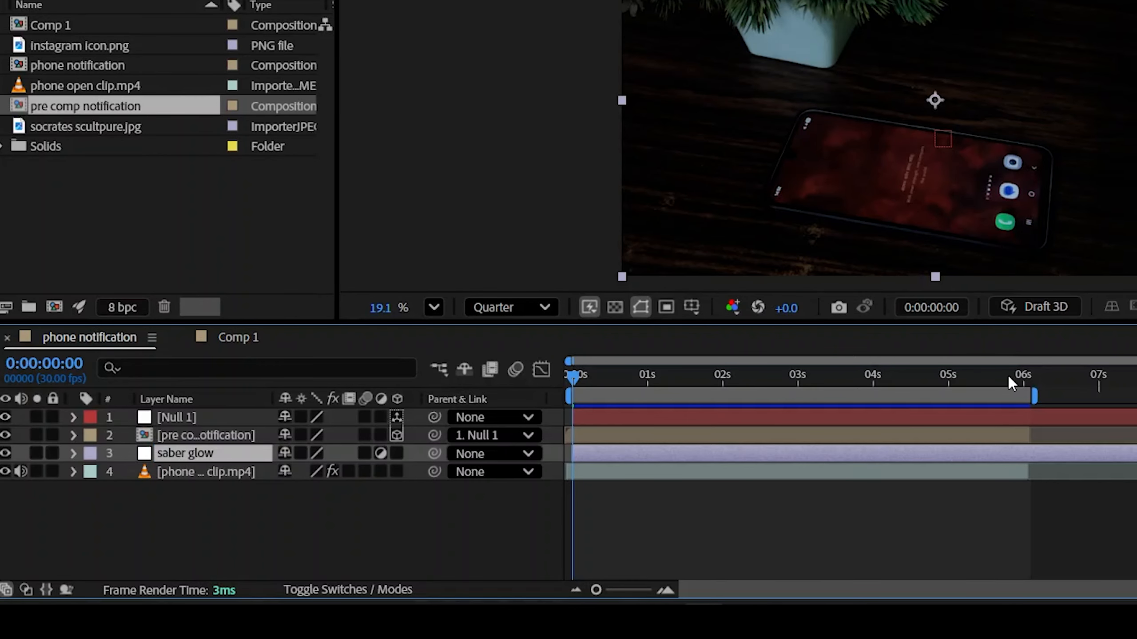
Step: Trim the saber glow layer so it ends with the phone clip, and return to the start of the timeline
left_click(1025, 378)
key("ctrl+shift+d")
key("Delete")
left_click_drag(929, 373, 568, 377)
left_click(620, 453)
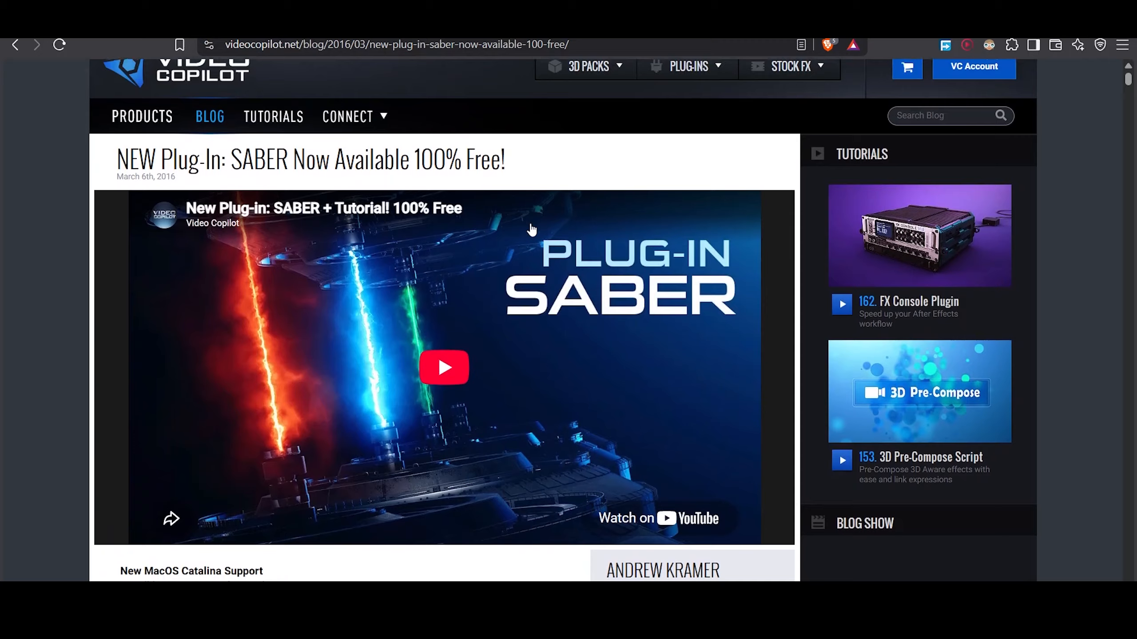
Step: Look over the Video Copilot web page for the free Saber plug-in
scroll(531, 230, "down", 2)
scroll(531, 230, "up", 2)
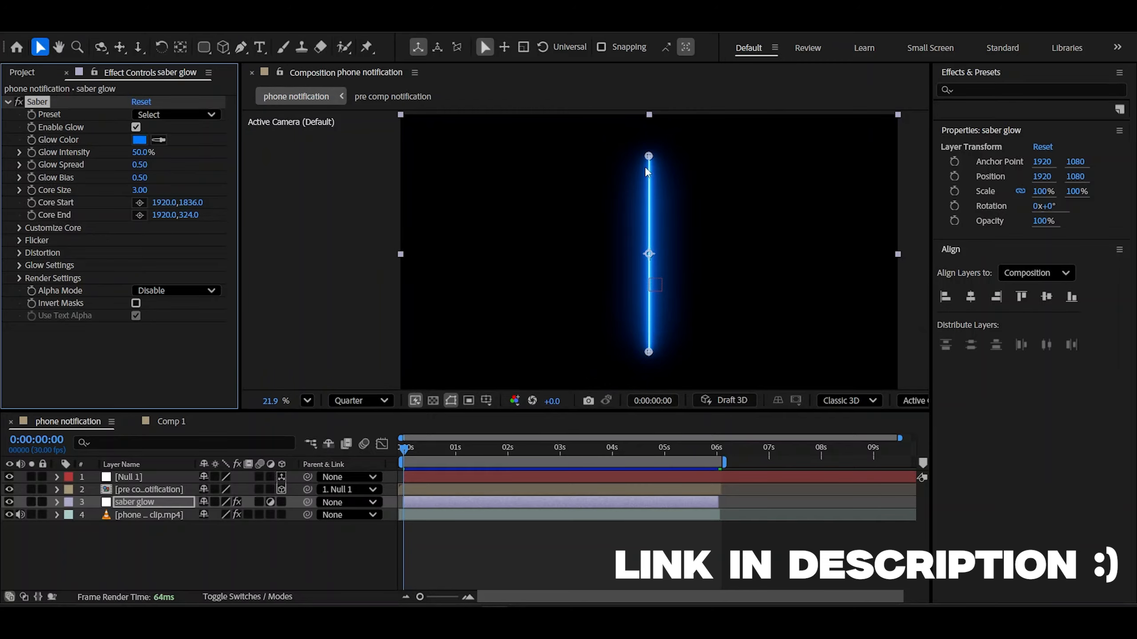
Step: Set the saber glow layer's blending mode to Screen
scroll(648, 172, "down", 2)
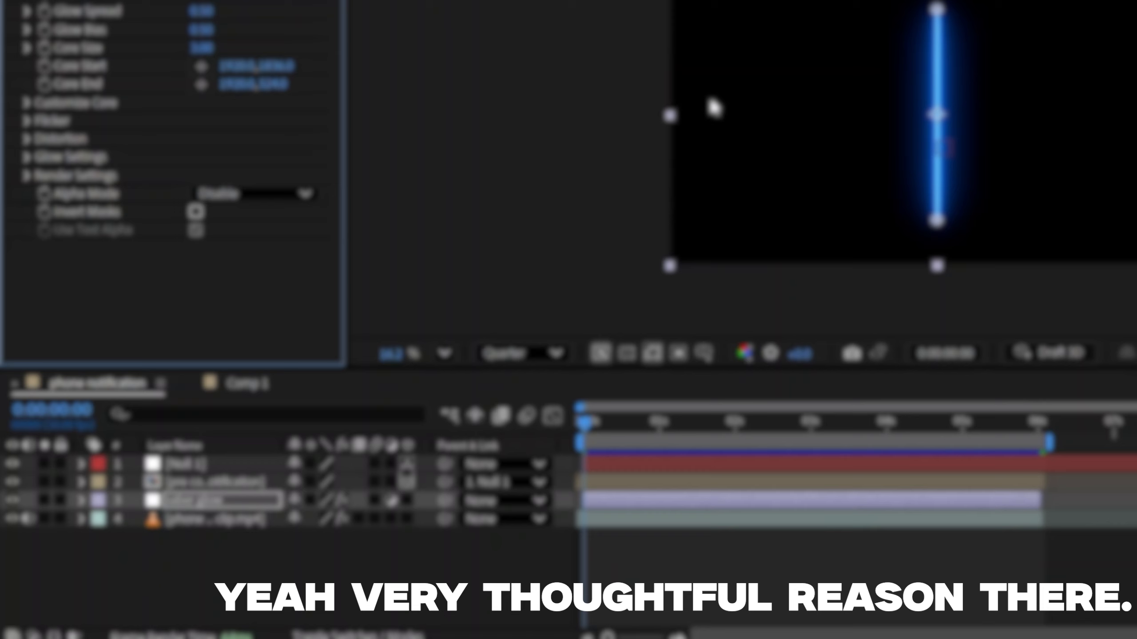
scroll(711, 108, "up", 2)
scroll(761, 114, "down", 1)
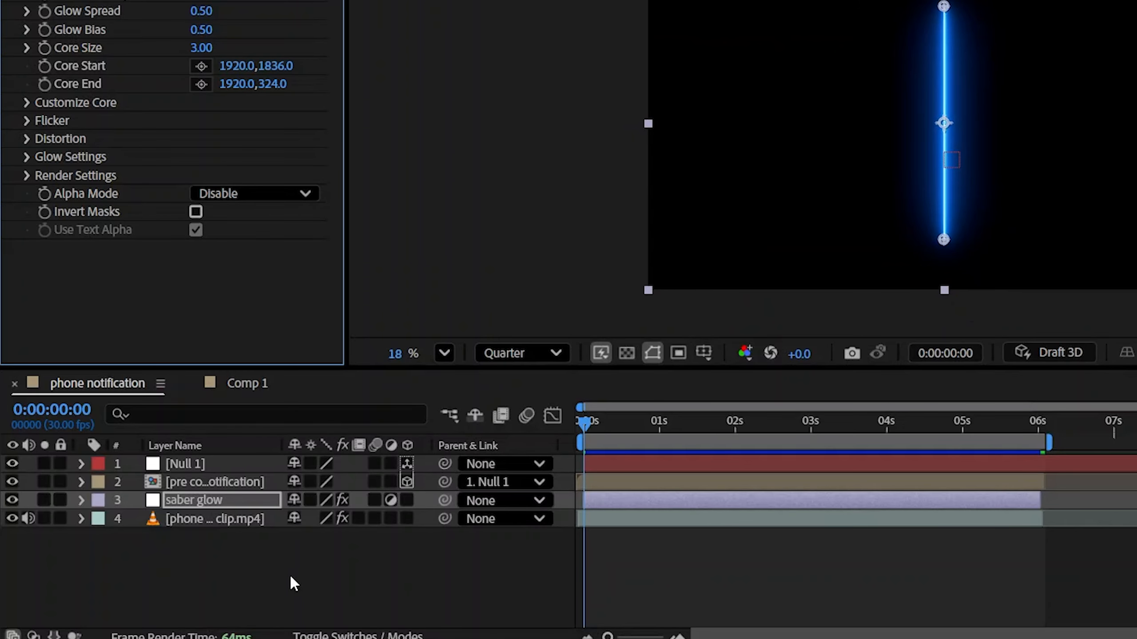
right_click(204, 500)
mouse_move(367, 110)
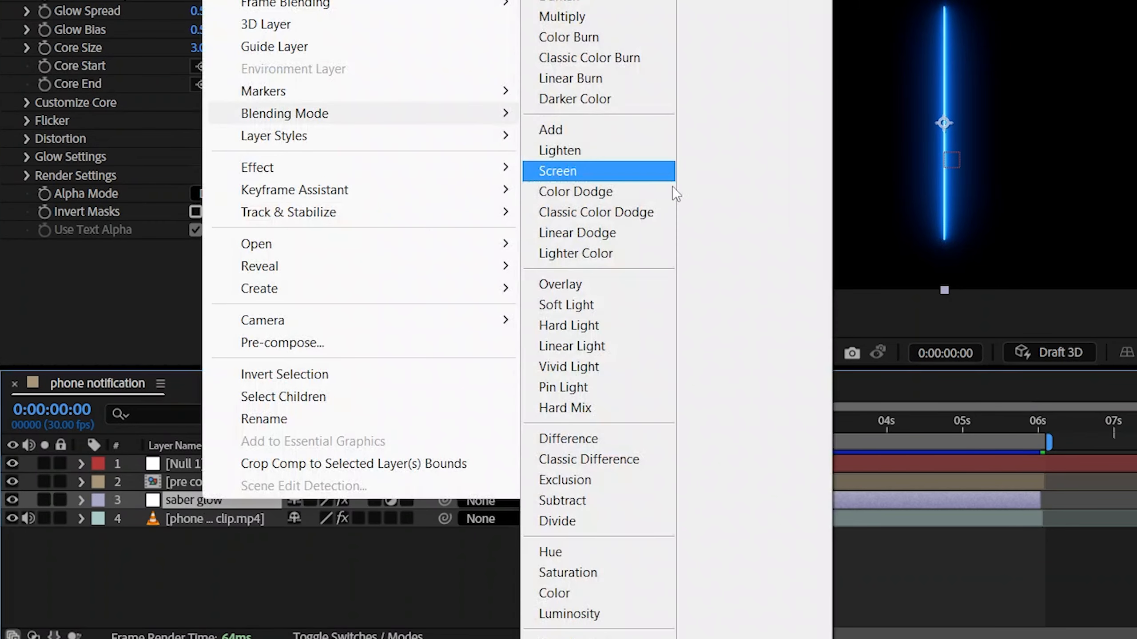
left_click(613, 170)
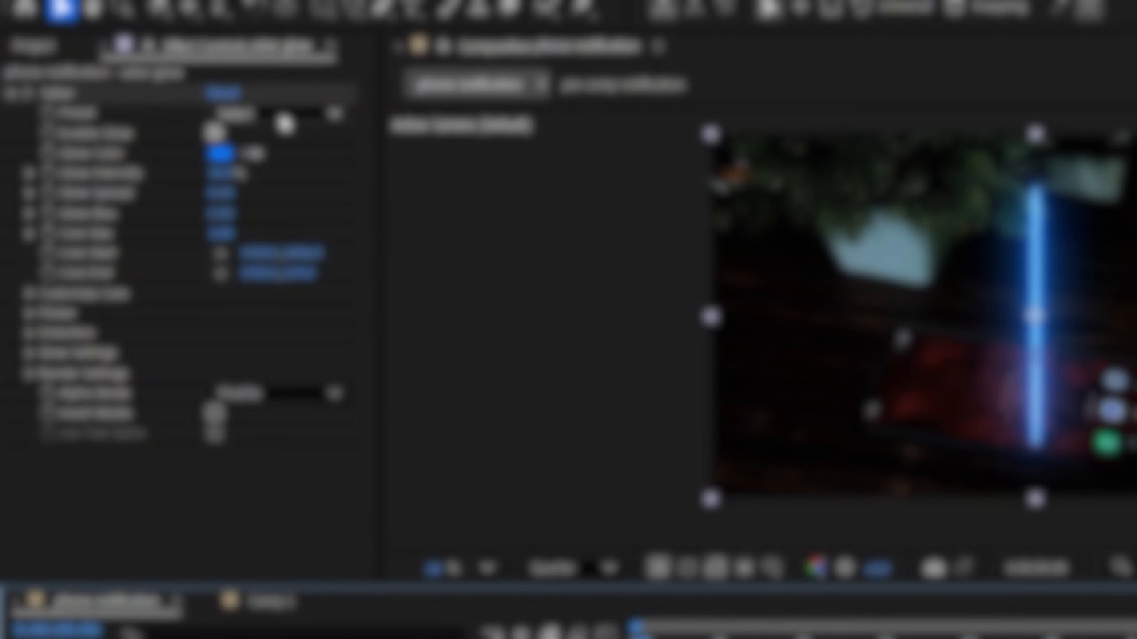
Step: Change the Saber effect's Glow Color to a bright green
left_click(220, 153)
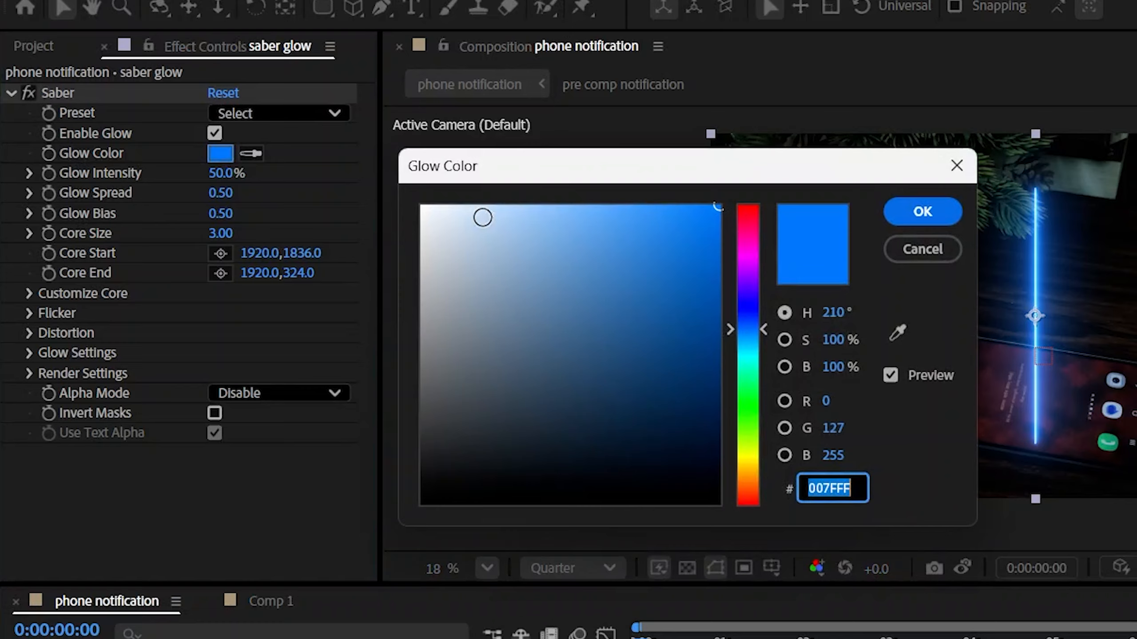
left_click_drag(676, 155, 508, 142)
left_click_drag(579, 314, 580, 372)
left_click(727, 195)
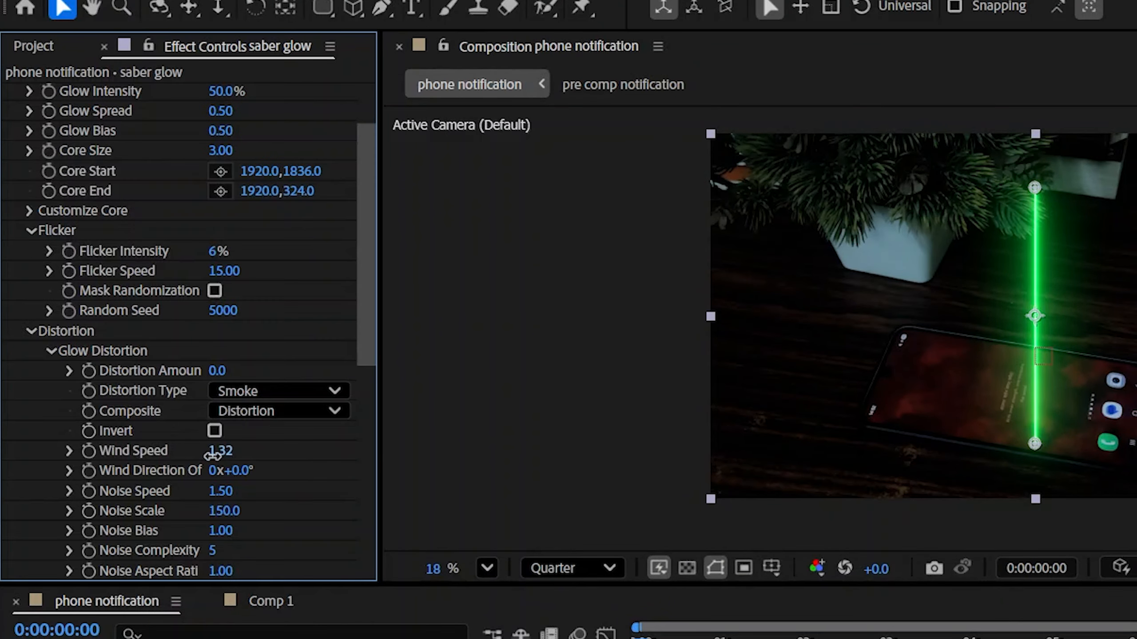
Step: Collapse Saber's Flicker and Distortion settings, and set Core Start to 1918, 1629 and Core End to 1920, 358
scroll(299, 269, "up", 4)
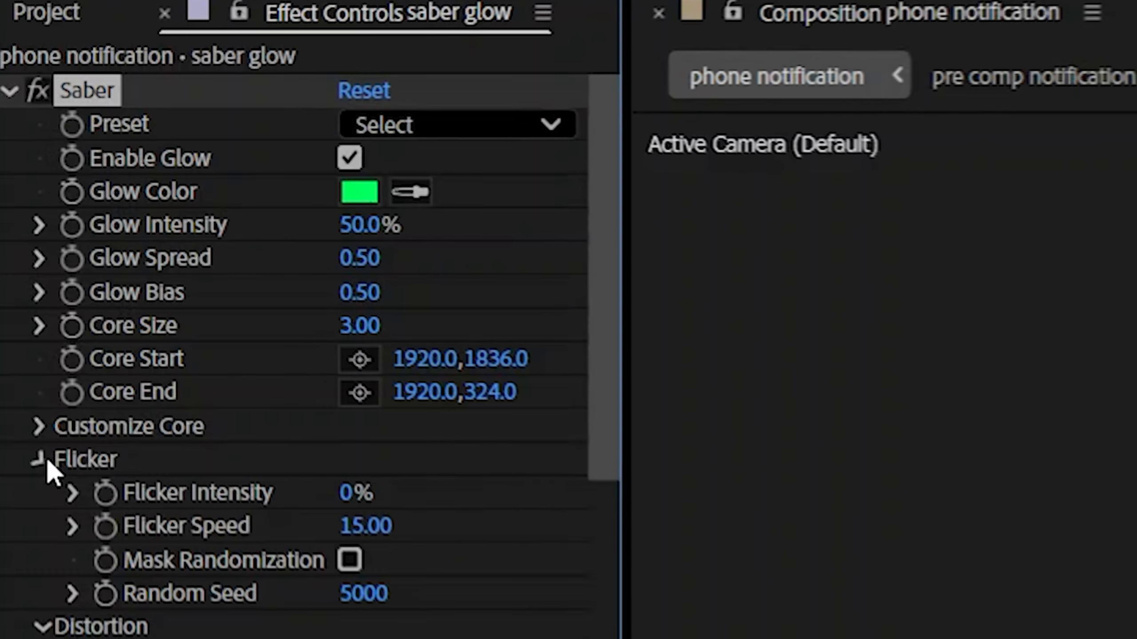
left_click(31, 312)
left_click(41, 525)
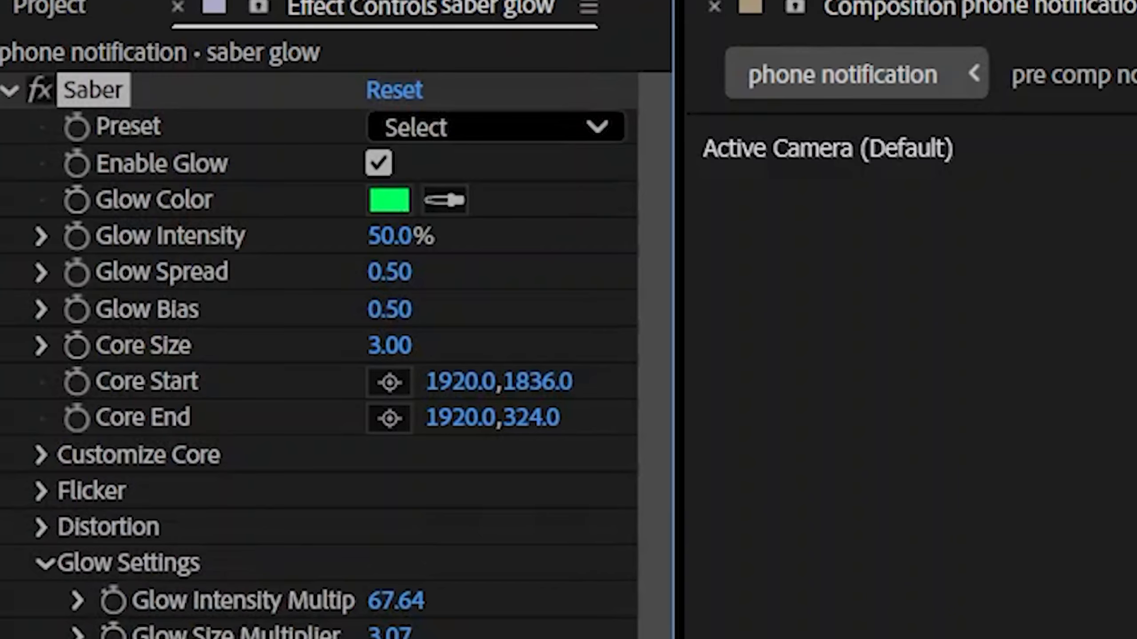
left_click_drag(459, 396, 407, 374)
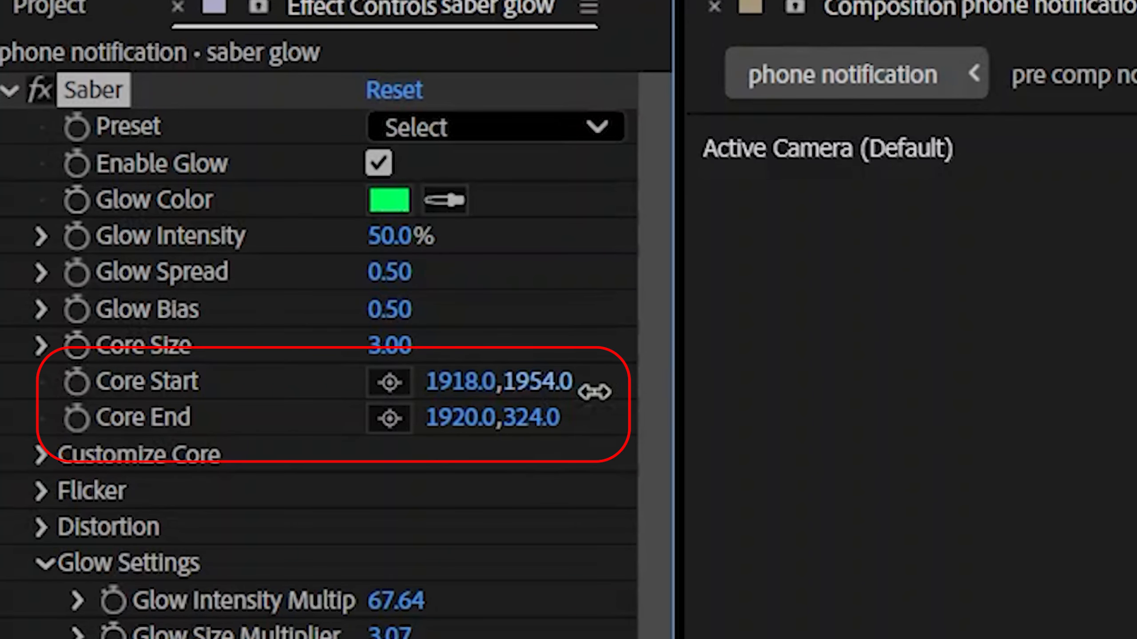
left_click_drag(541, 419, 613, 421)
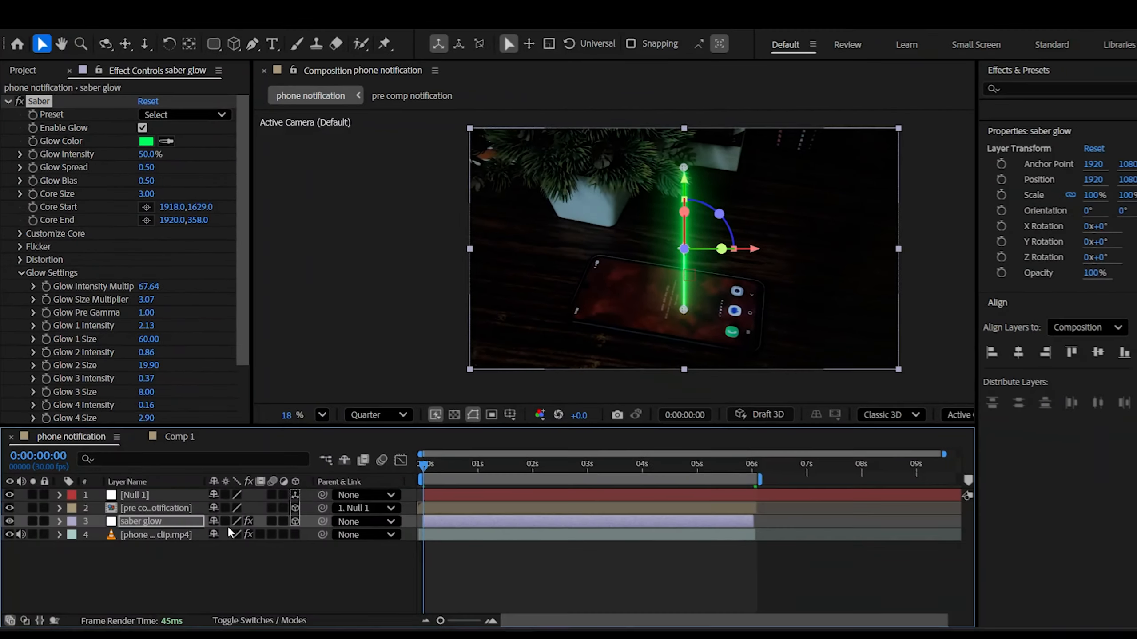
Step: Return the saber glow layer to 2D and rotate it to 102° so the line runs parallel to the phone's long edge
key("r")
left_click_drag(221, 515, 203, 515)
left_click_drag(219, 516, 343, 548)
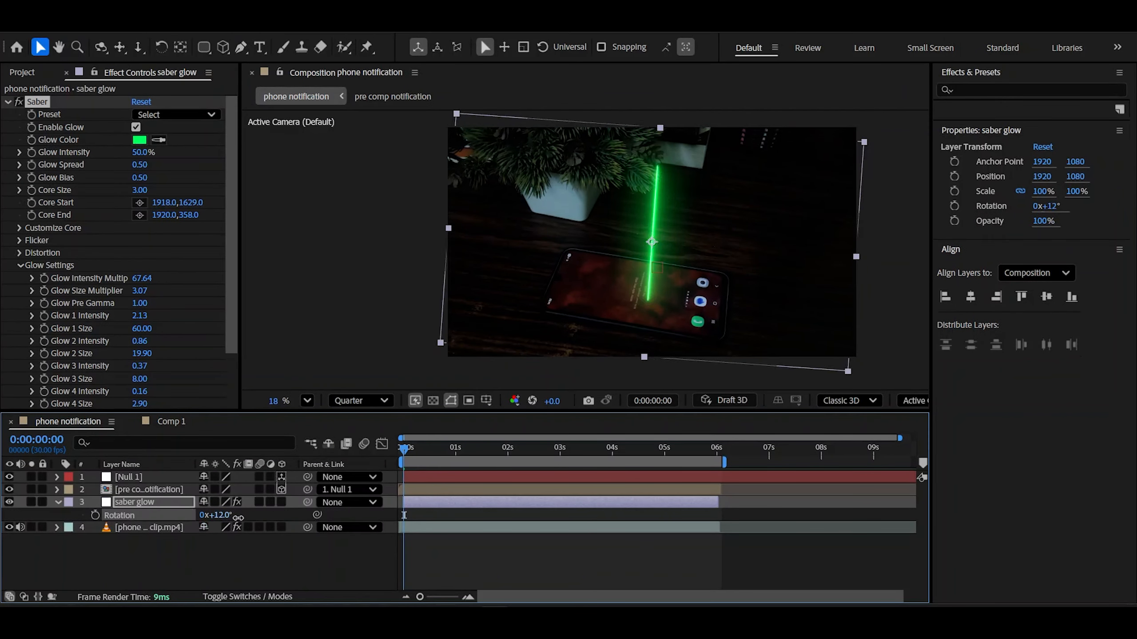
key("ctrl+z")
left_click(152, 503)
key("r")
key("r")
left_click_drag(342, 549, 333, 547)
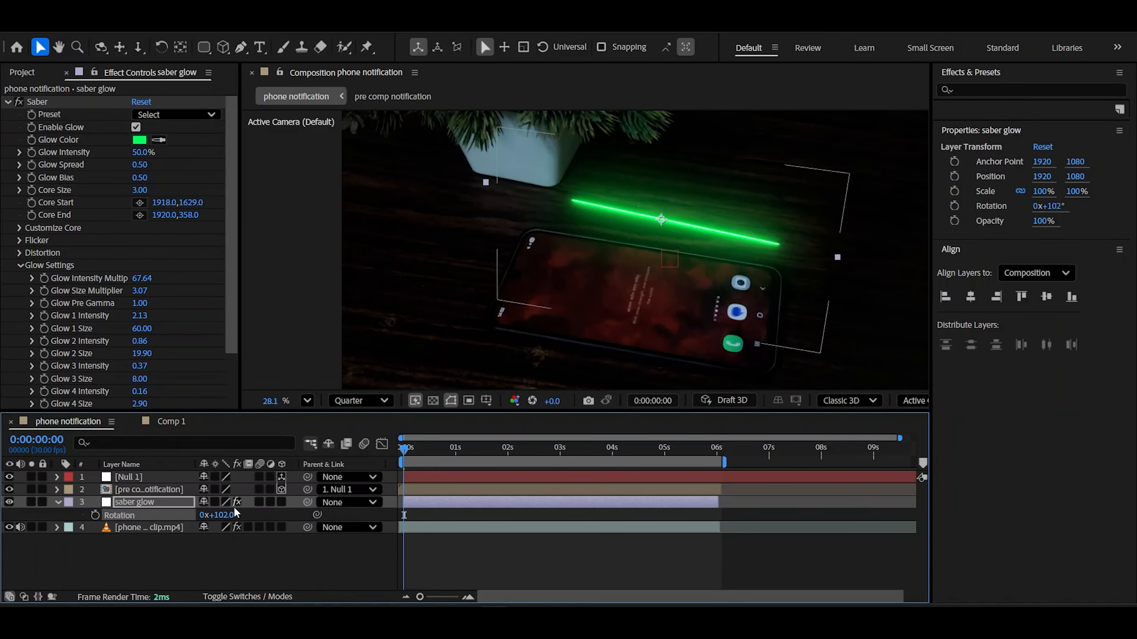
Step: Move the saber glow layer to 1883, 1243 and set Core Start to 1978, 1831 so the line spans the phone's upper edge
key("p")
left_click_drag(240, 515, 340, 535)
left_click_drag(164, 202, 193, 203)
left_click_drag(213, 516, 191, 515)
left_click(233, 555)
left_click_drag(664, 291, 580, 281)
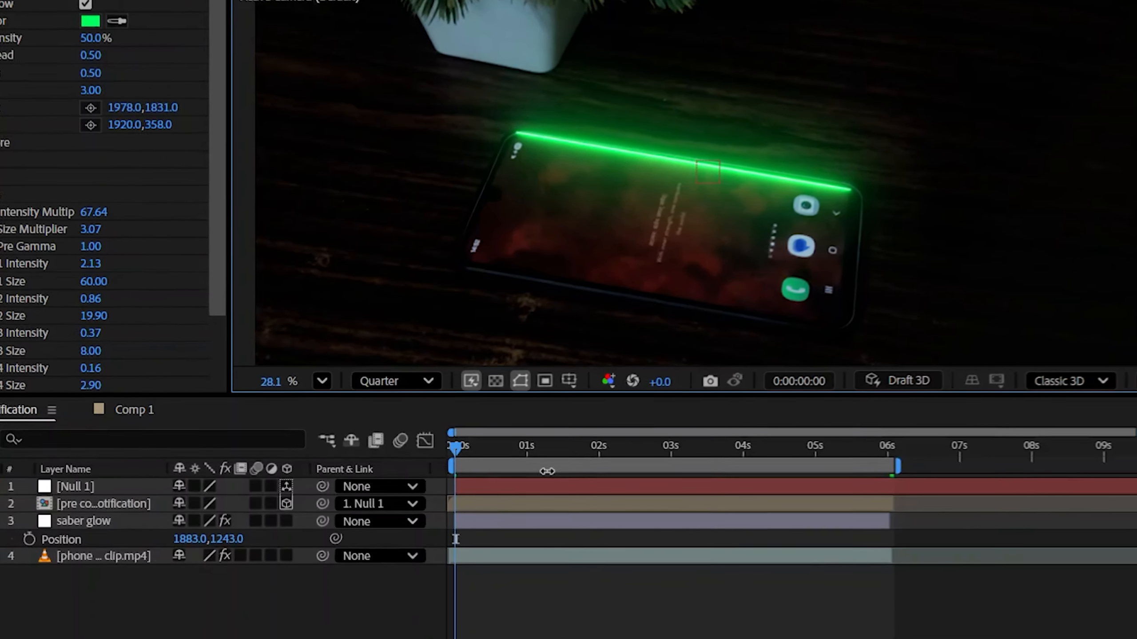
Step: Move Null 1's Position keyframes and the pre comp notification's Opacity keyframes together so they start at 0:00:01:10
left_click(441, 479)
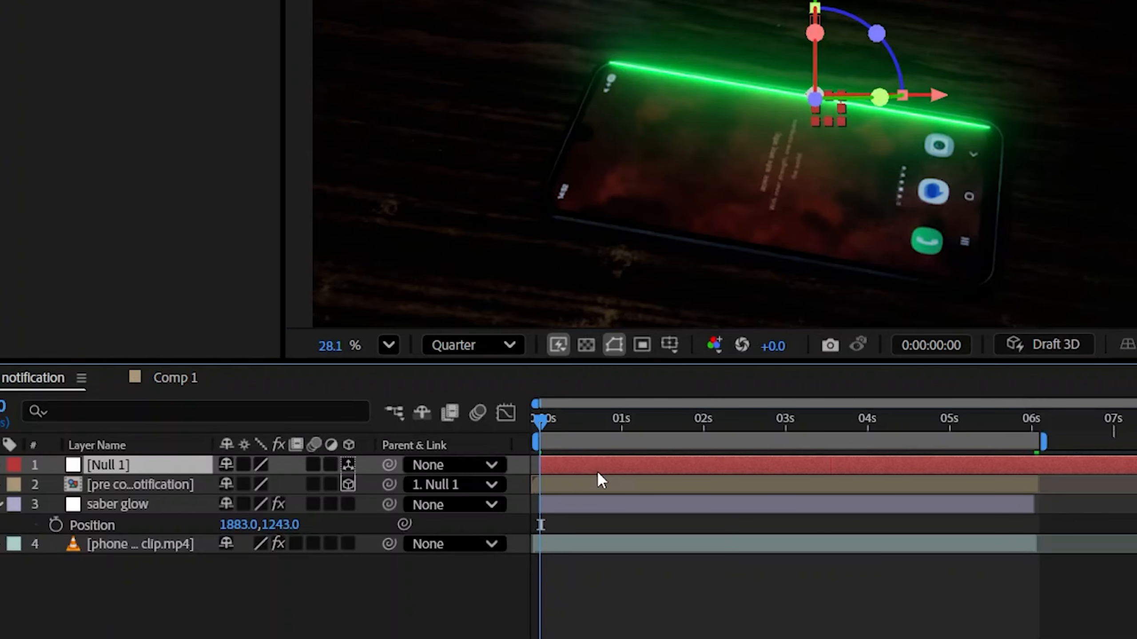
key("p")
left_click(604, 498)
key("t")
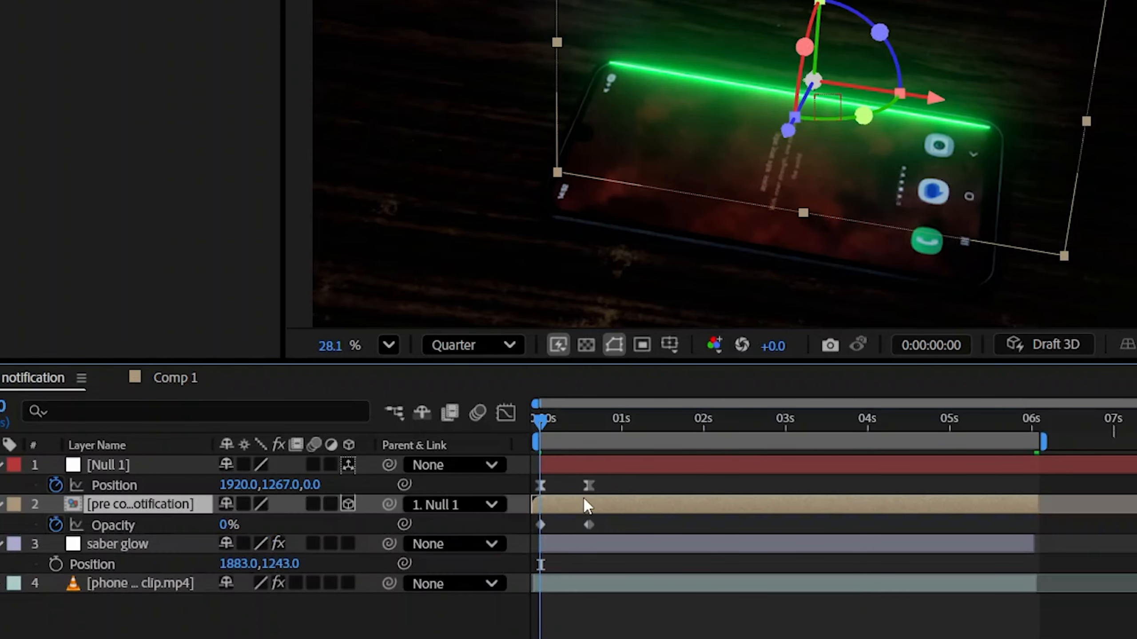
left_click_drag(641, 482, 526, 524)
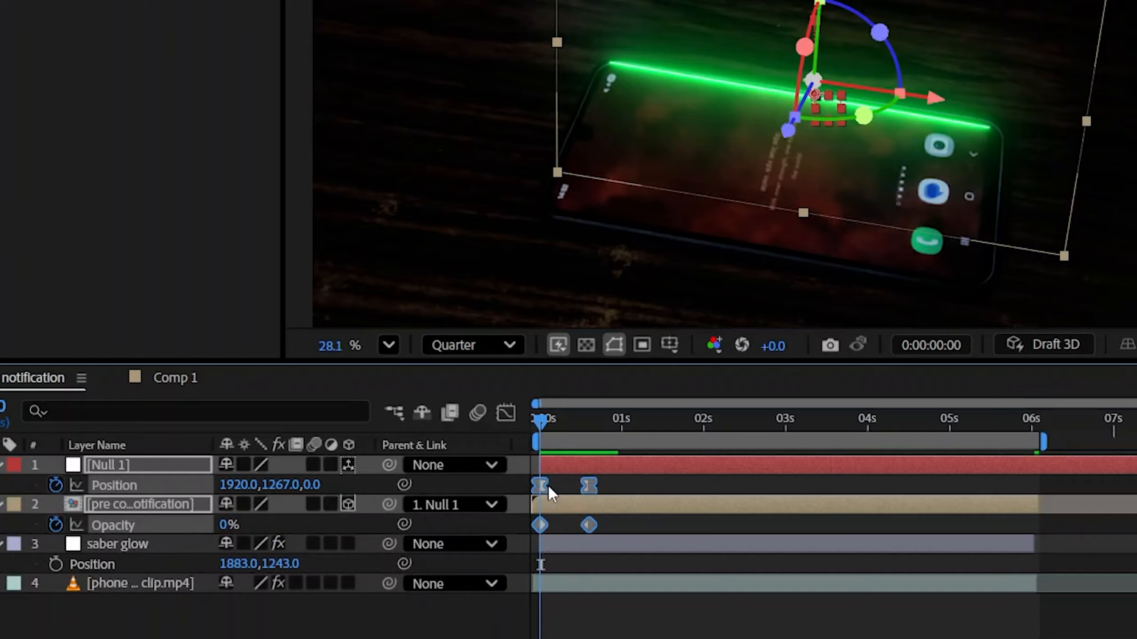
left_click(591, 486)
left_click_drag(644, 470, 516, 523)
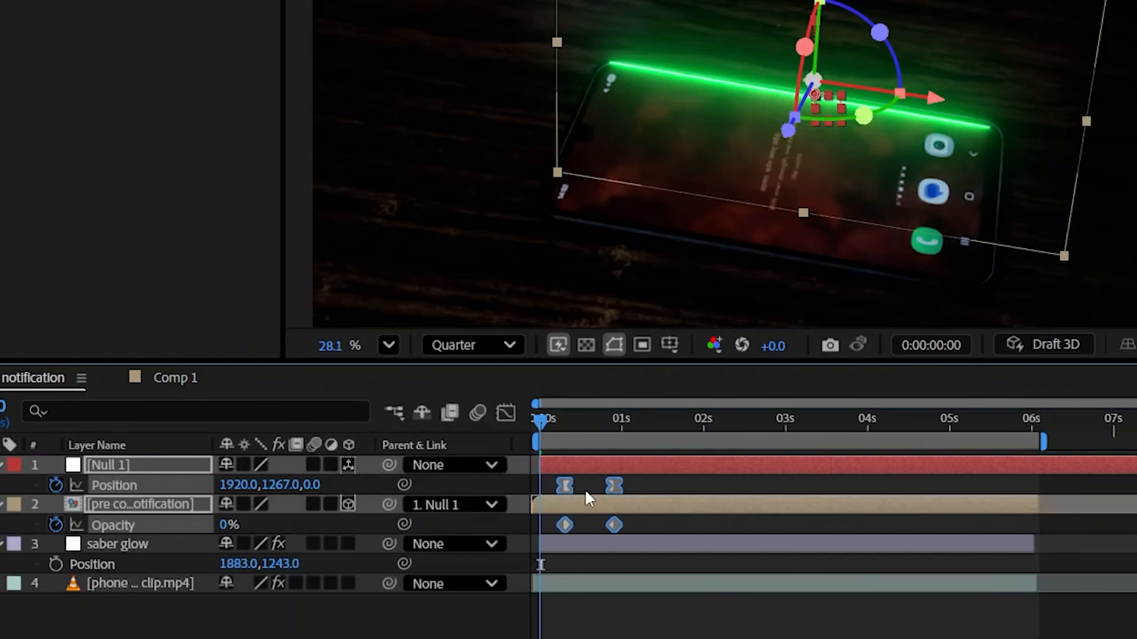
left_click_drag(565, 486, 650, 488)
left_click(754, 540)
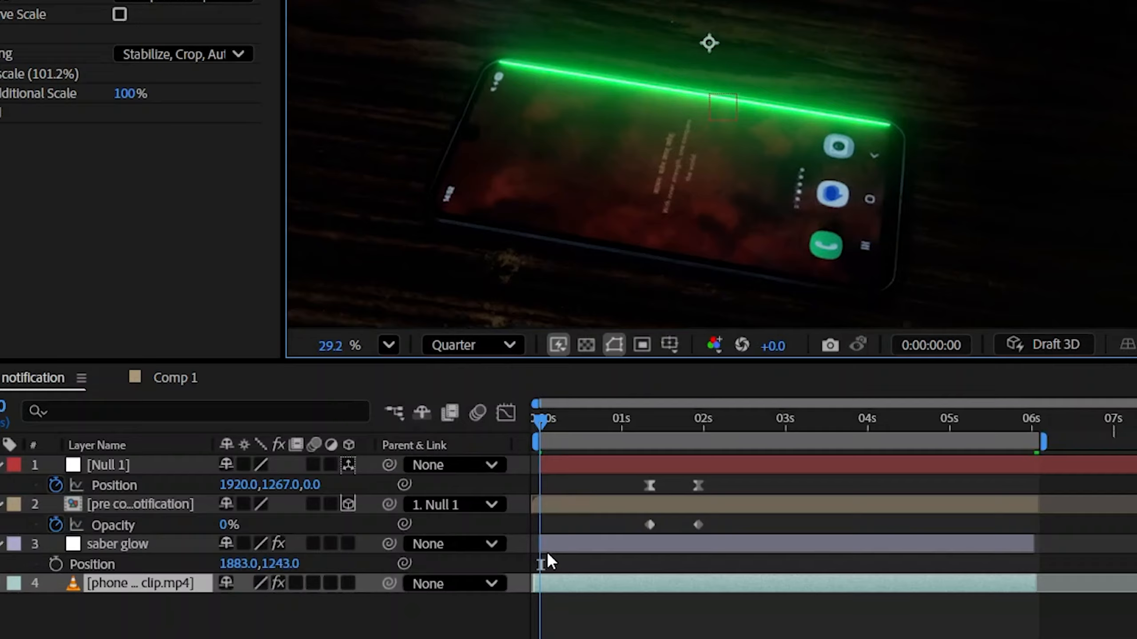
Step: Animate the saber glow layer's Opacity from 0% at about 0:00:00:21 to 100% at 0:00:01:10
left_click(562, 539)
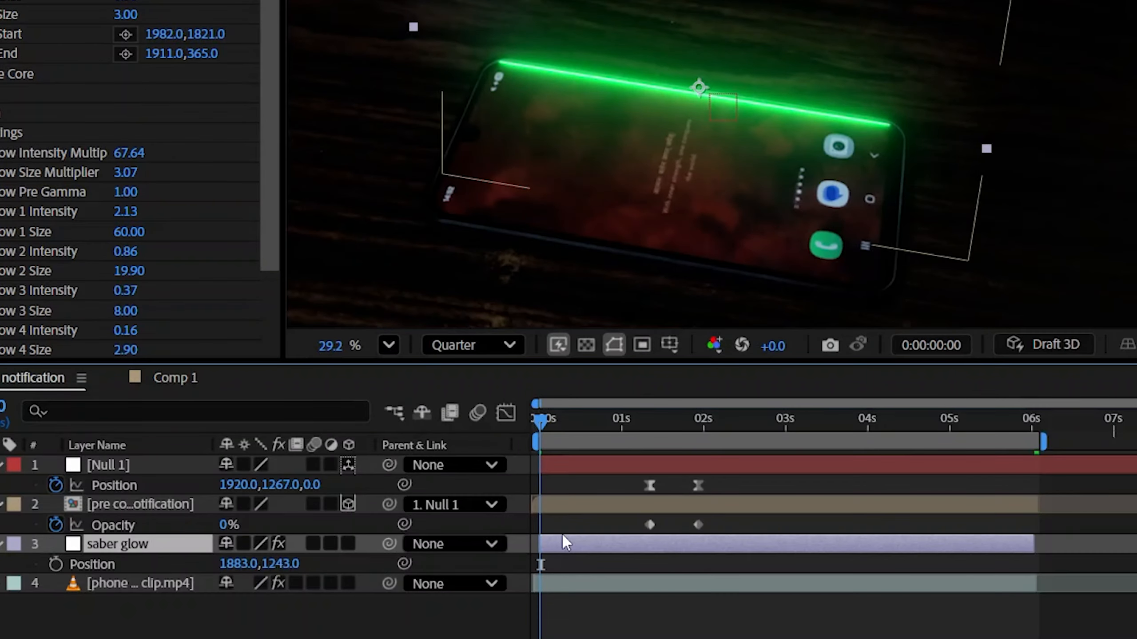
left_click(56, 565)
left_click_drag(542, 565, 568, 565)
left_click_drag(554, 425, 649, 426)
left_click_drag(567, 566, 597, 566)
left_click(558, 485)
left_click(1, 564)
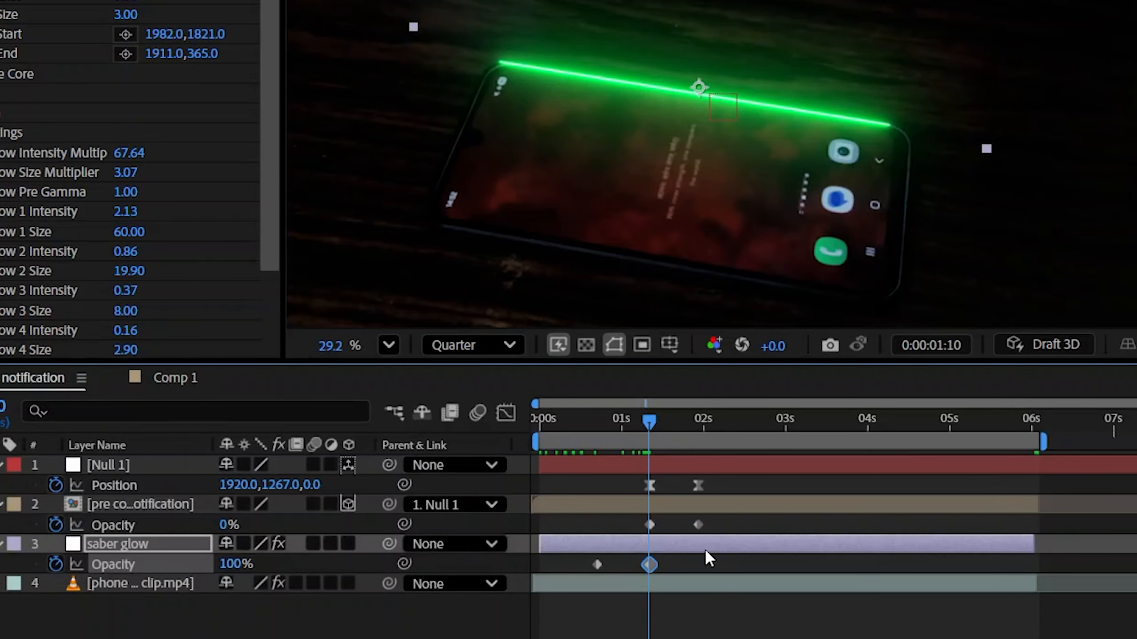
left_click(0, 565)
left_click_drag(225, 568, 80, 567)
Step: Preview the glow line fading in followed by the rising notification, replaying from about one second
scroll(613, 129, "down", 1)
key("space")
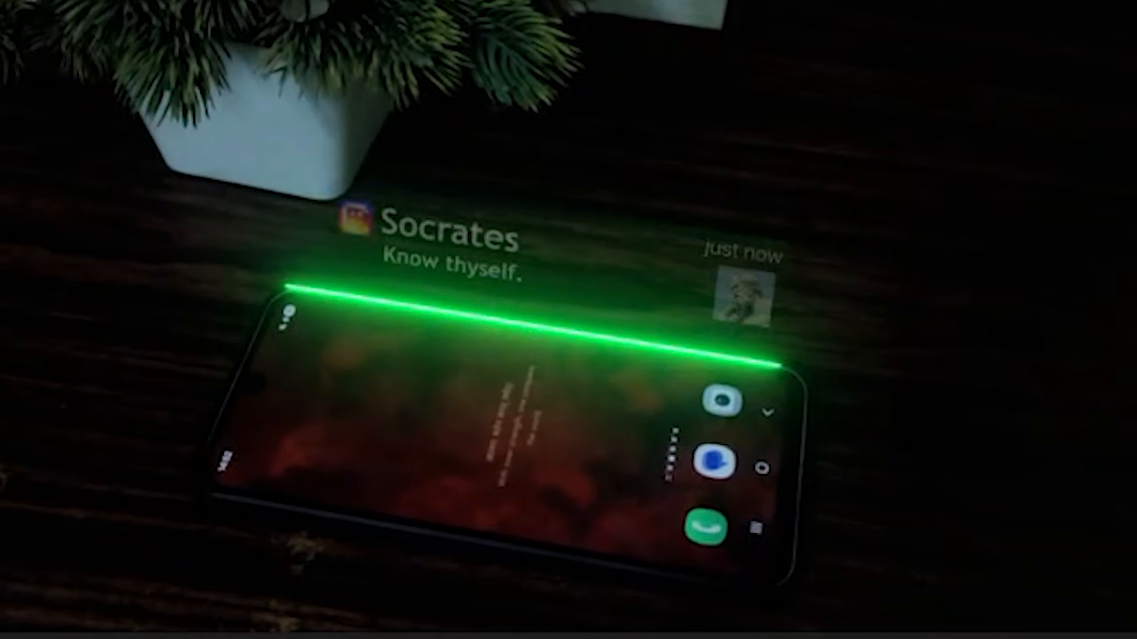
key("space")
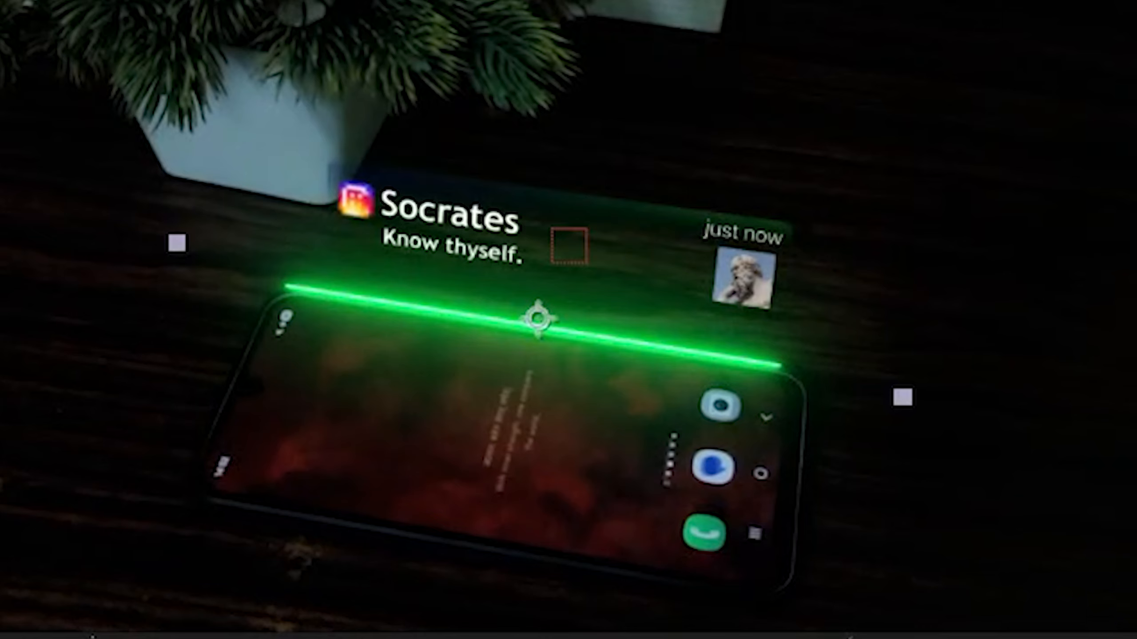
left_click_drag(774, 420, 622, 423)
scroll(630, 123, "up", 1)
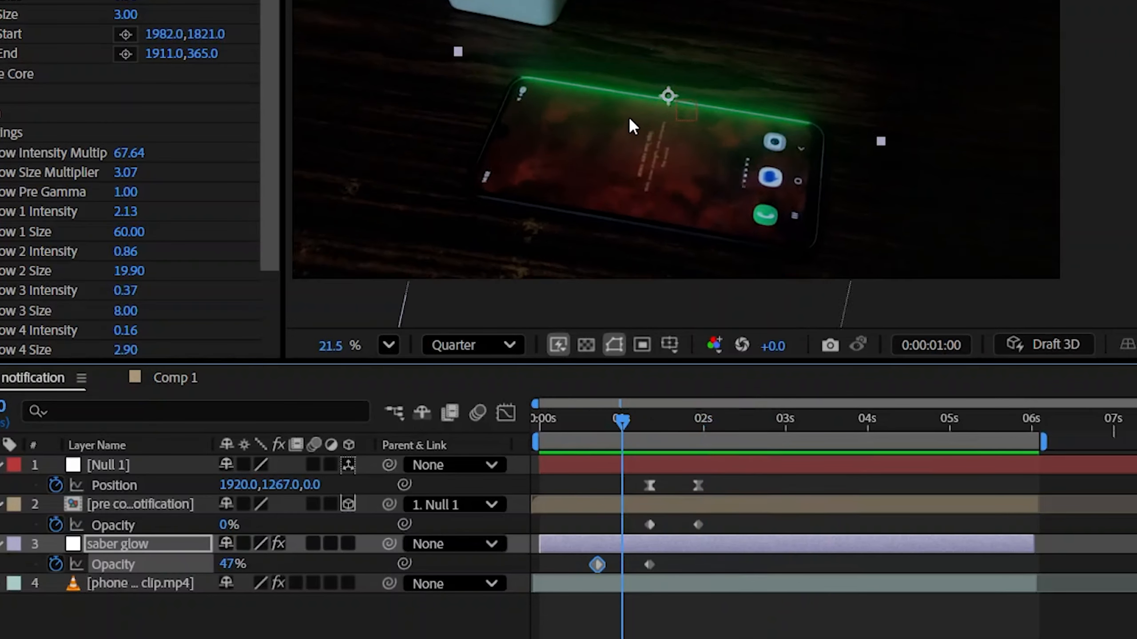
scroll(631, 123, "up", 2)
key("space")
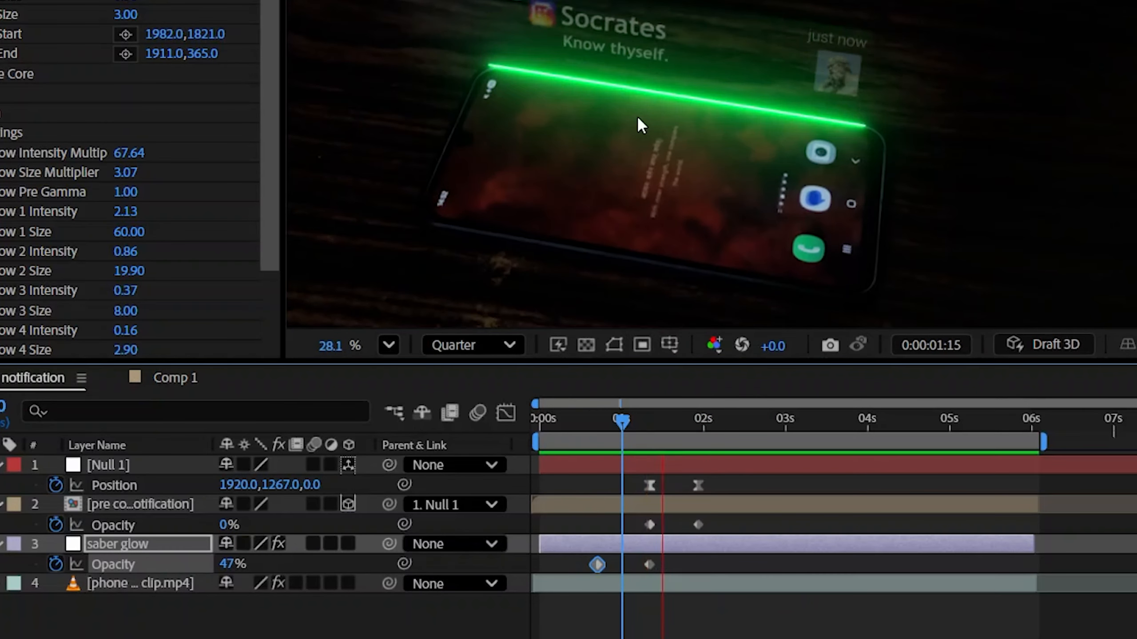
key("space")
left_click_drag(703, 422, 619, 423)
key("space")
key("space")
Step: Add an Opacity keyframe that lowers the saber glow once the notification has faded in, and preview the fade
left_click(769, 588)
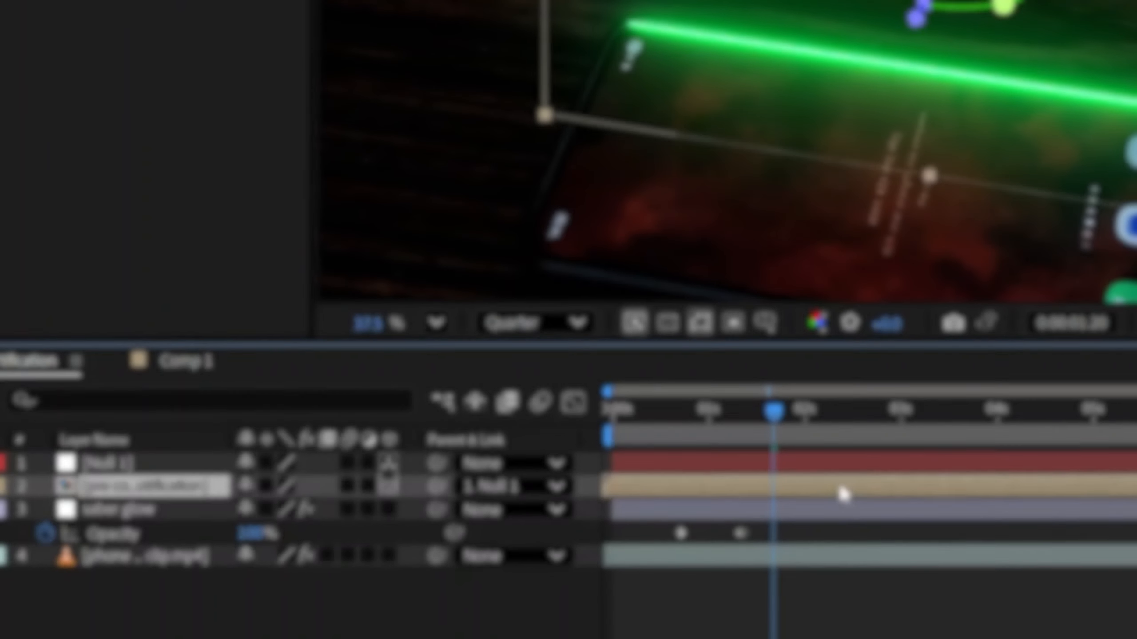
key("u")
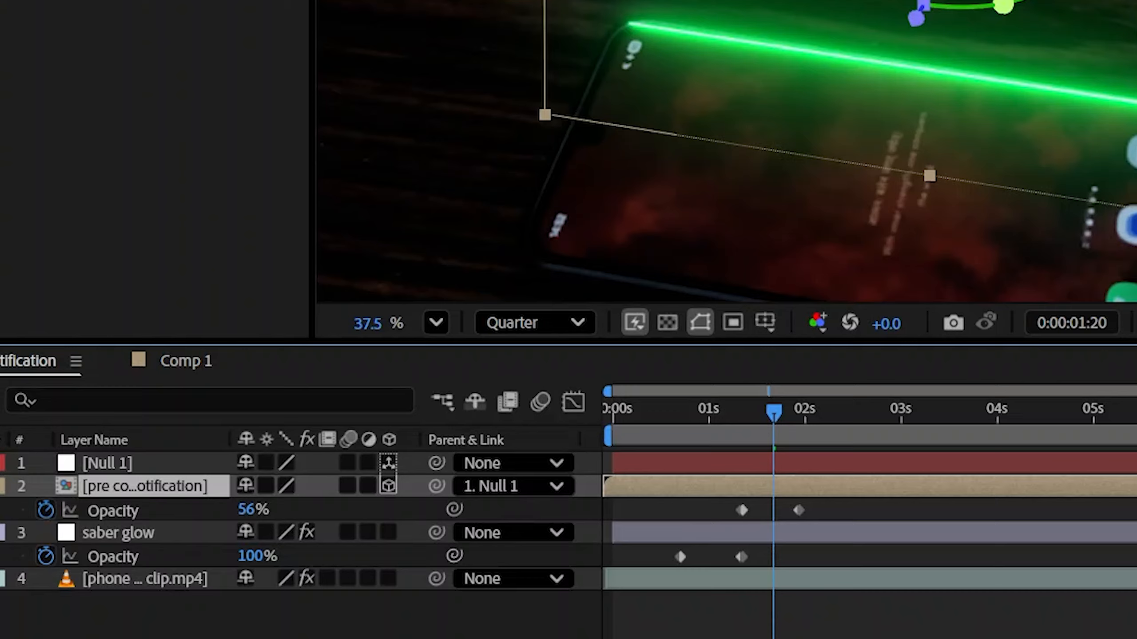
left_click(1, 556)
left_click_drag(257, 557, 210, 557)
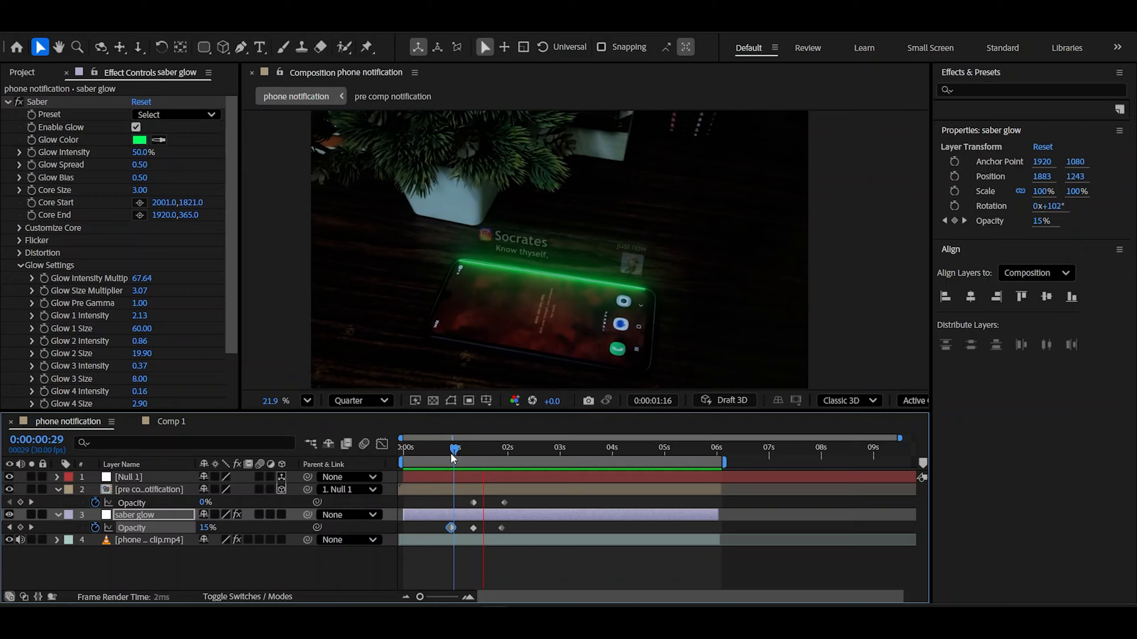
mouse_move(453, 455)
left_mouse_down()
mouse_move(433, 454)
mouse_move(446, 448)
left_mouse_up()
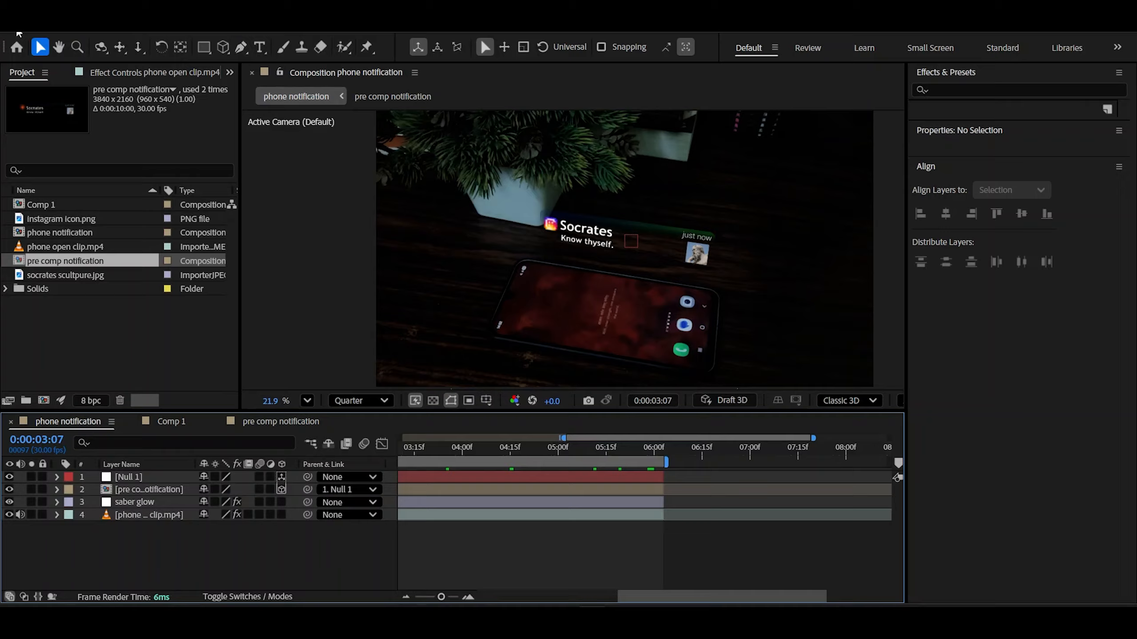
Step: Send the finished phone notification composition to export
left_click(12, 22)
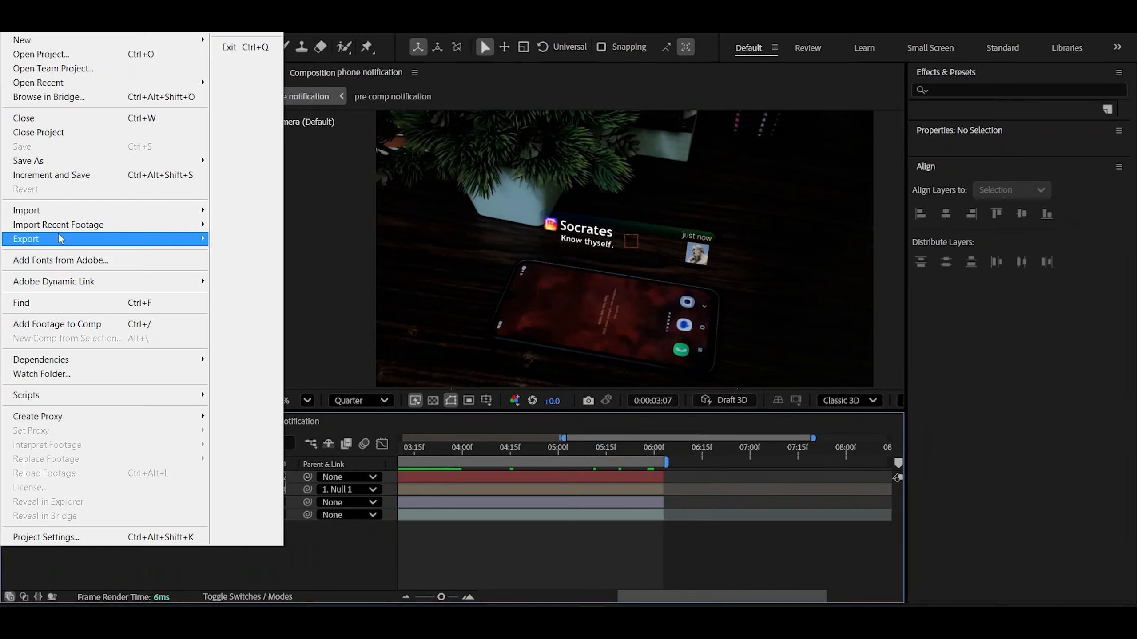
mouse_move(60, 239)
left_click(247, 239)
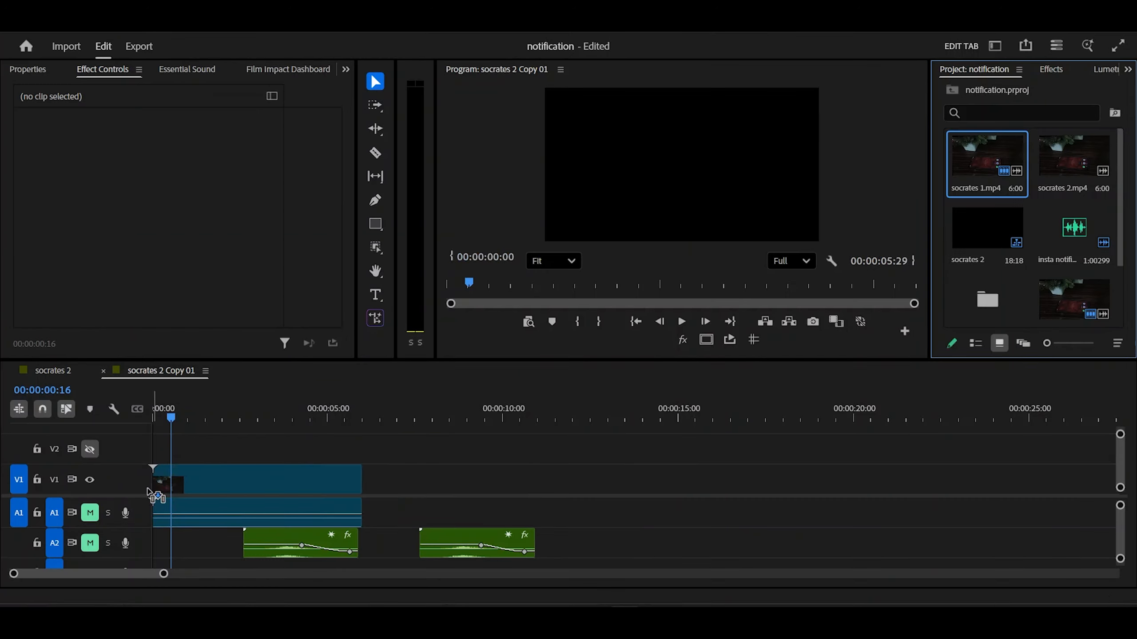
Step: Switch to Premiere Pro, place socrates 1.mp4 at the start of track V1 and remove its linked audio
left_click(188, 480)
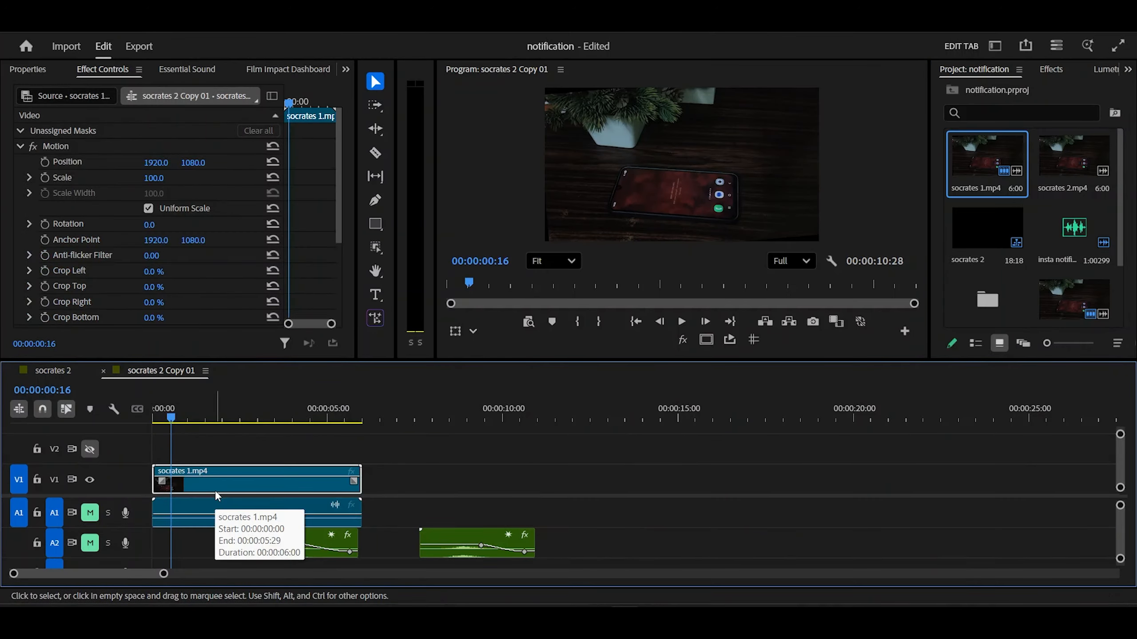
left_click_drag(287, 543, 294, 547)
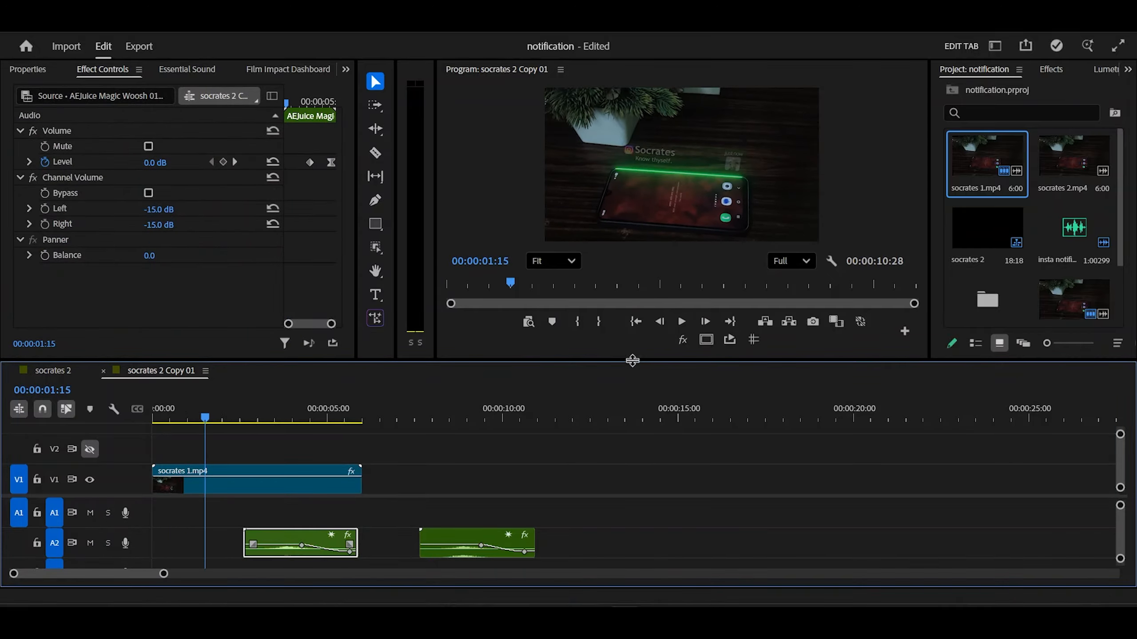
left_click_drag(632, 360, 632, 368)
Step: Move the first AEJuice woosh clip on A2 earlier to start at about half a second, and preview its timing
left_click(156, 428)
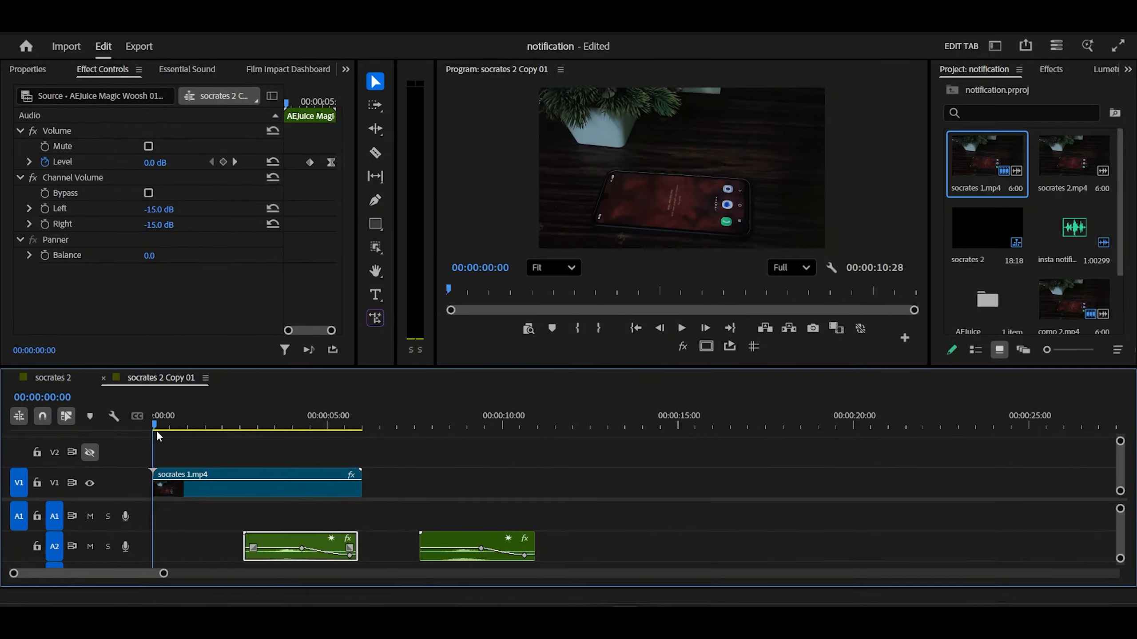
key("space")
left_click_drag(302, 539, 227, 539)
key("space")
key("space")
Step: Open the insta notification sound in the source monitor and mark In just before the sound and Out at 00:00:00:24
double_click(1060, 235)
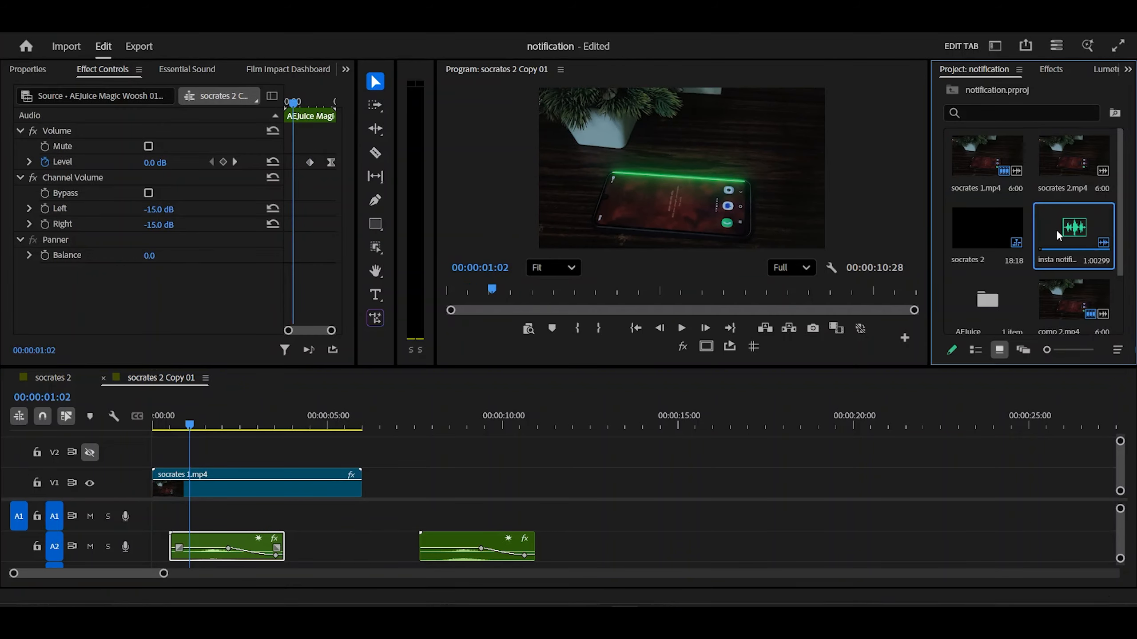
left_click_drag(928, 259, 915, 259)
left_click_drag(915, 259, 906, 259)
key("space")
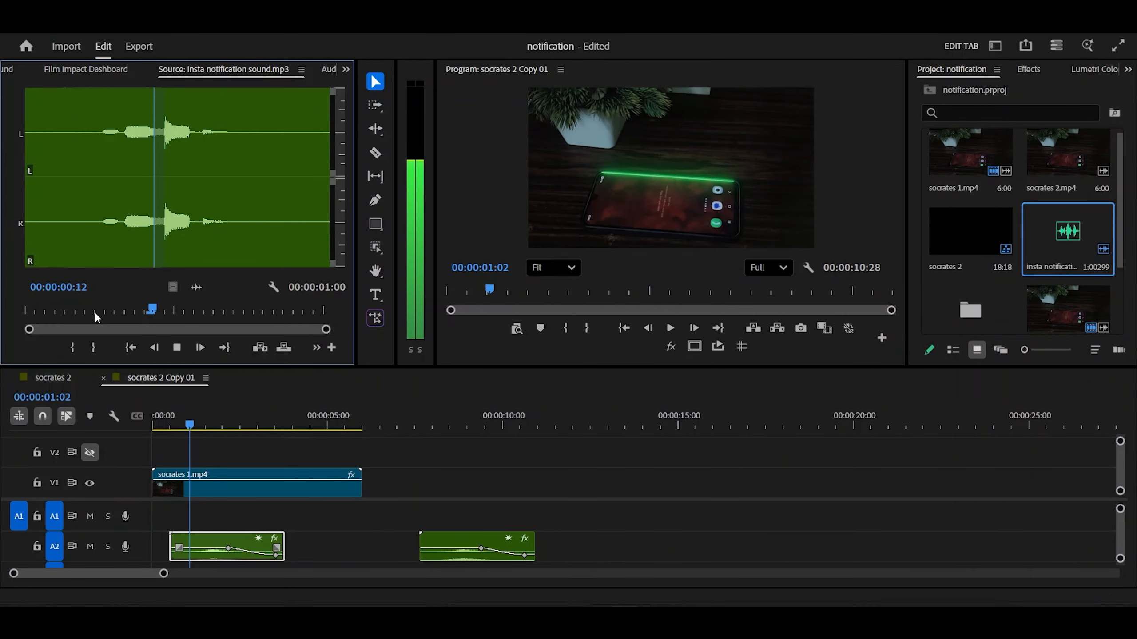
left_click(67, 311)
key("i")
left_click(269, 312)
key("o")
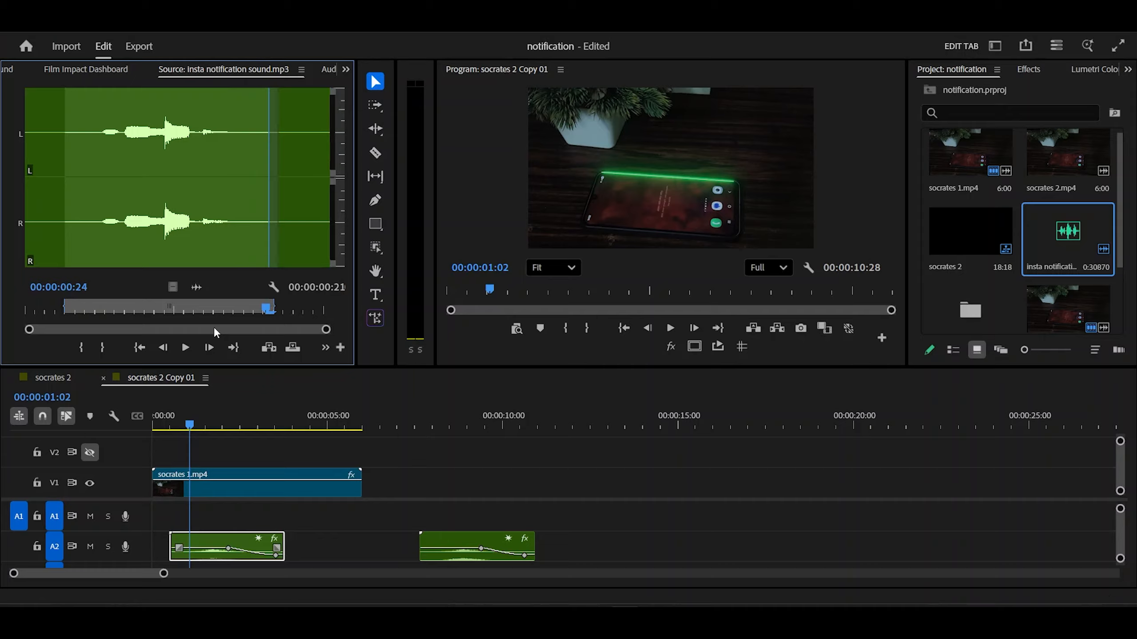
Step: Place the marked notification sound on A1 at 00:00:01:02, preview it together with the woosh, and save the project
key("space")
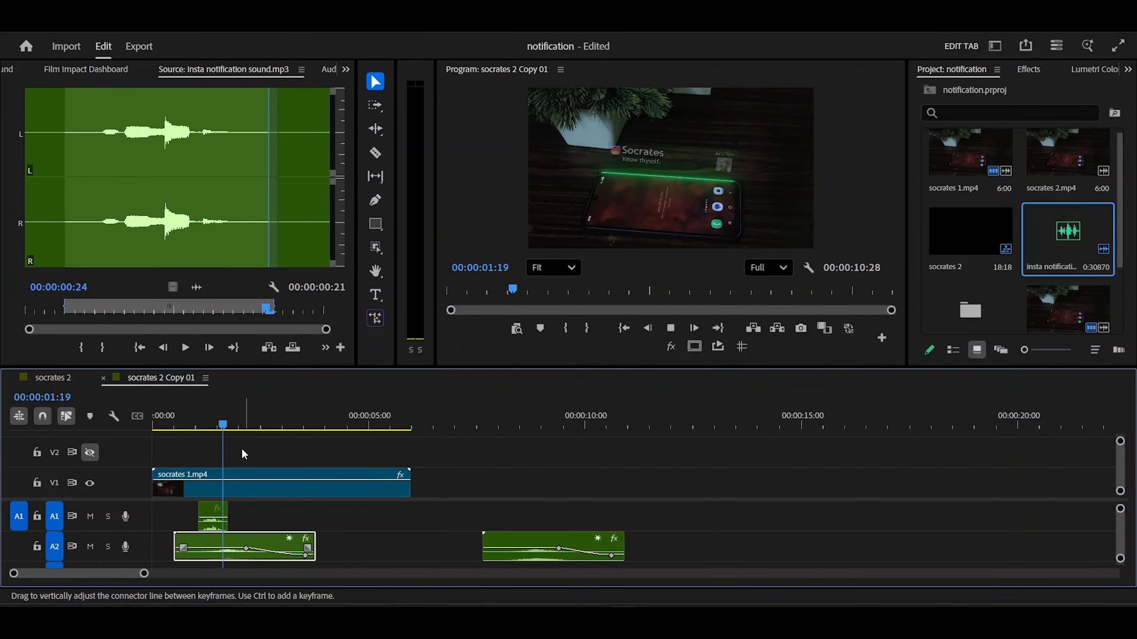
left_click(165, 420)
key("space")
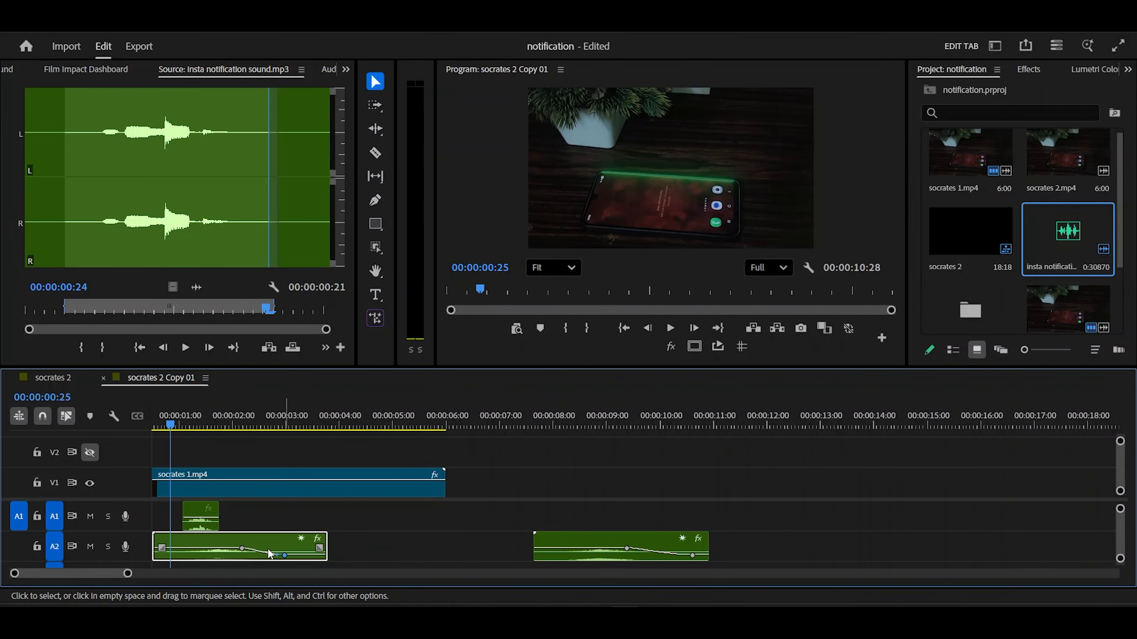
key("space")
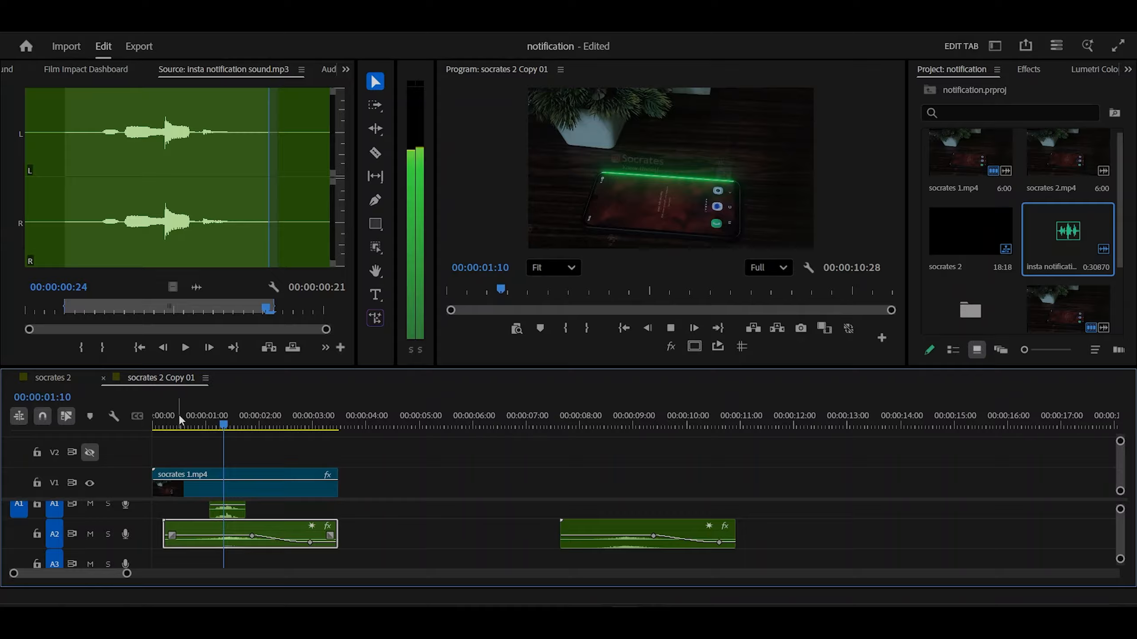
key("ctrl+s")
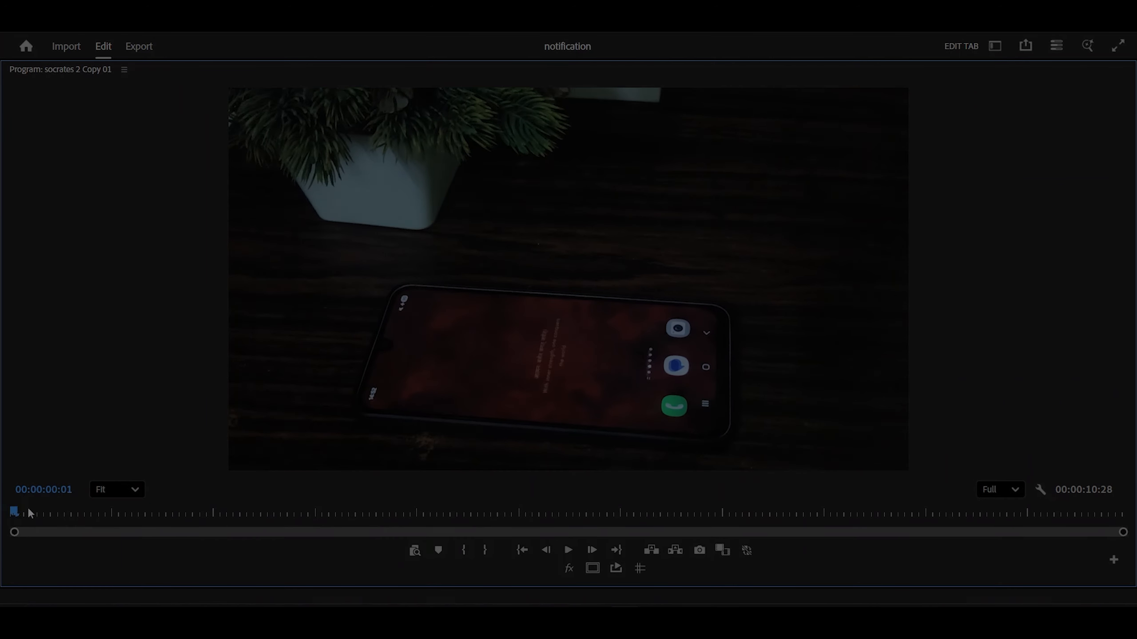